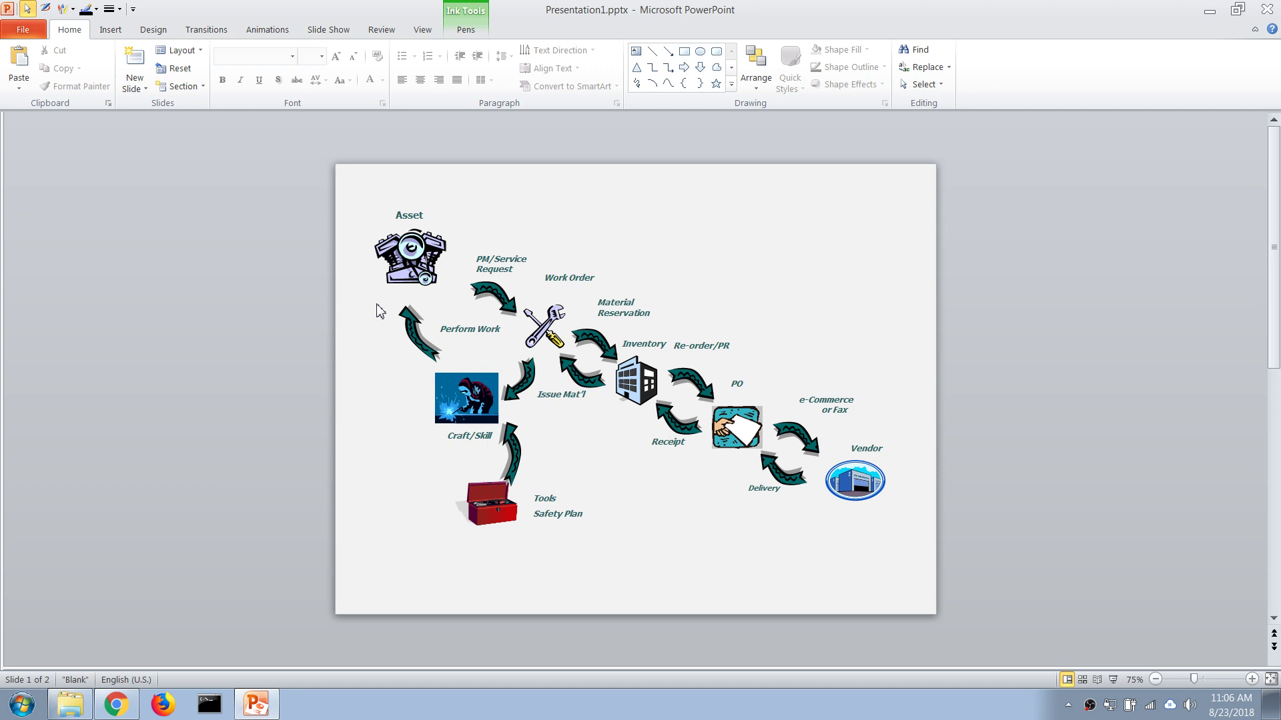
- Search Google for 'maximo preview' and open the Maximo Asset Management login from IBM's preview site
{"action": "left_click", "coordinate": [116, 706]}
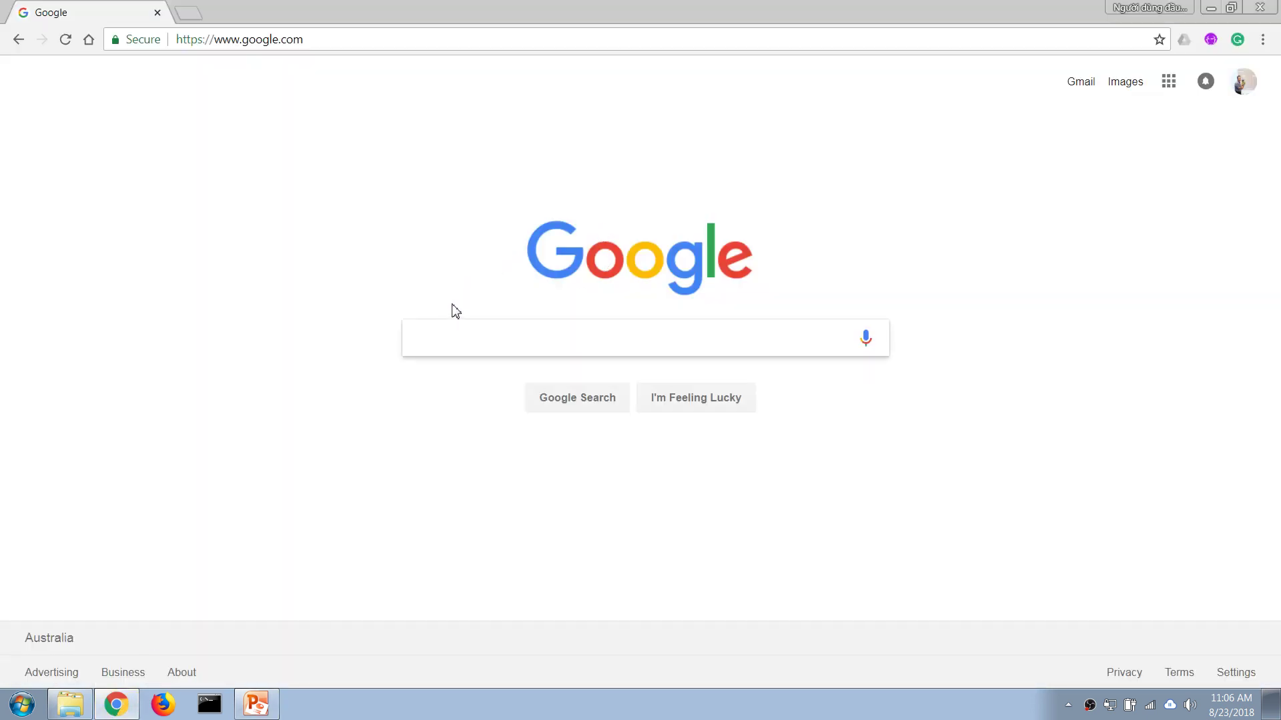
{"action": "type", "text": "maximo preview"}
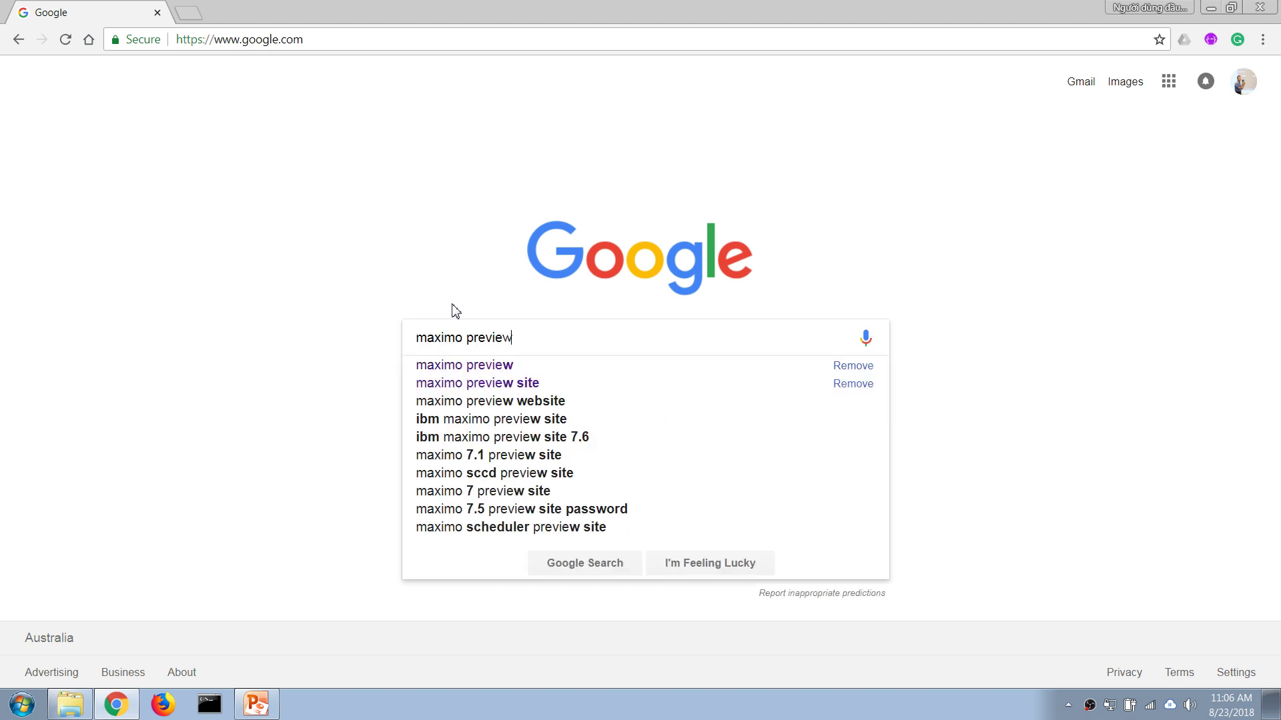
{"action": "key", "text": "Return"}
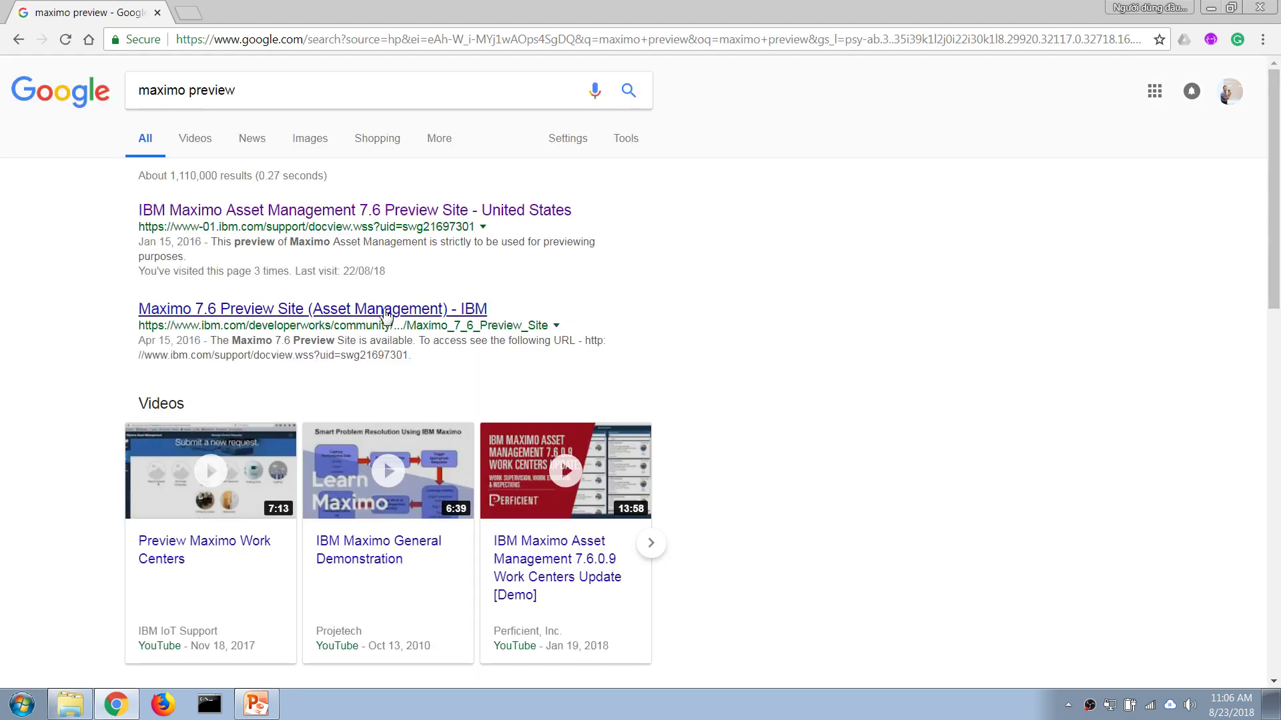
{"action": "left_click", "coordinate": [348, 210]}
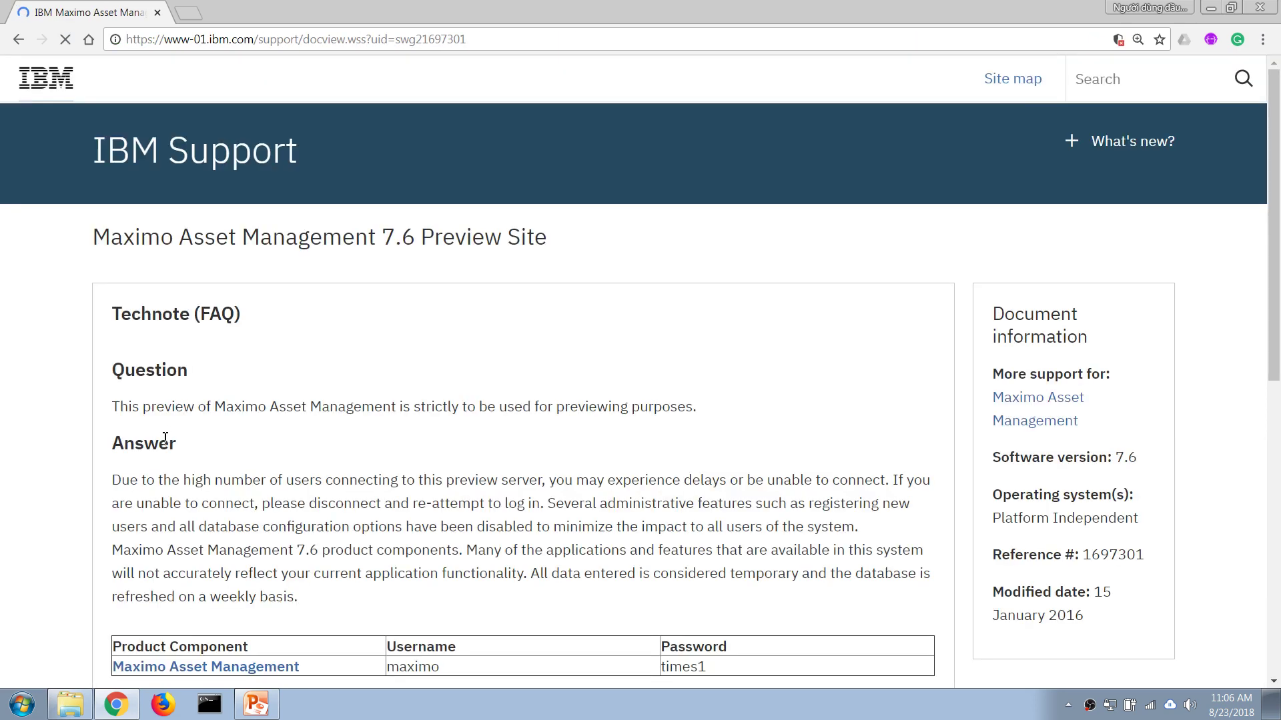
{"action": "scroll", "coordinate": [204, 555], "scroll_direction": "down", "scroll_amount": 6}
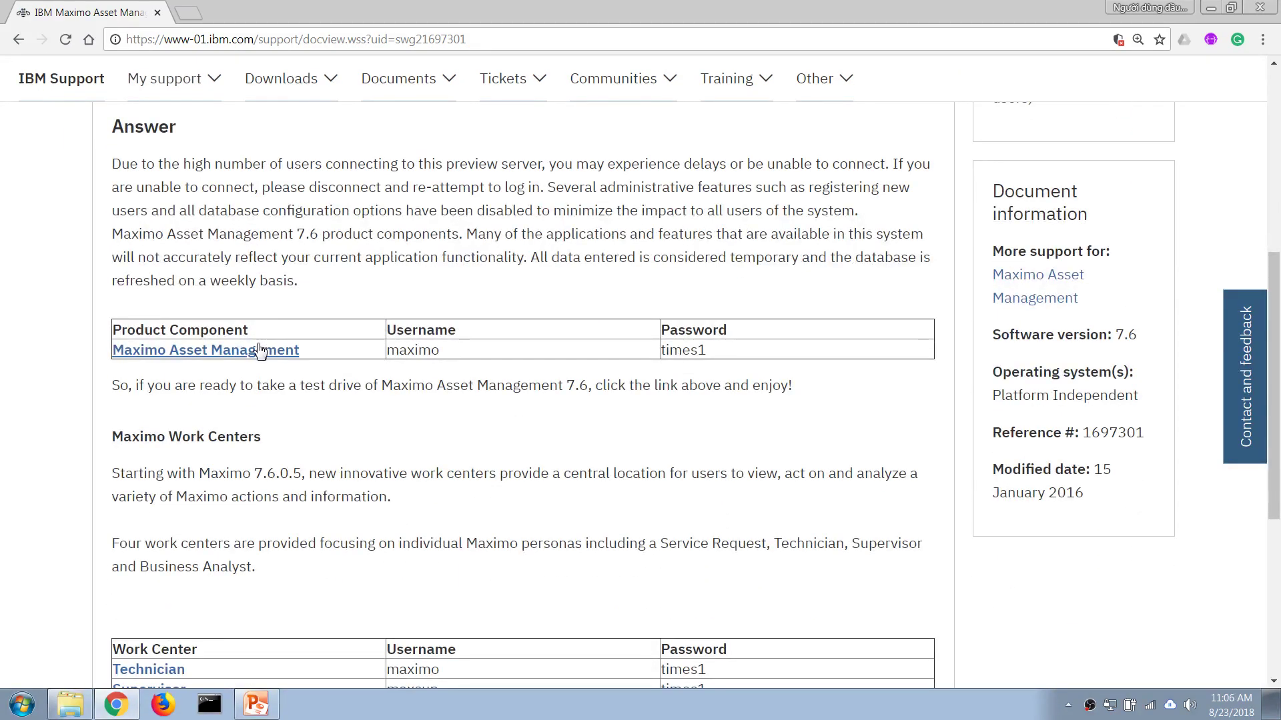
{"action": "left_click", "coordinate": [267, 353]}
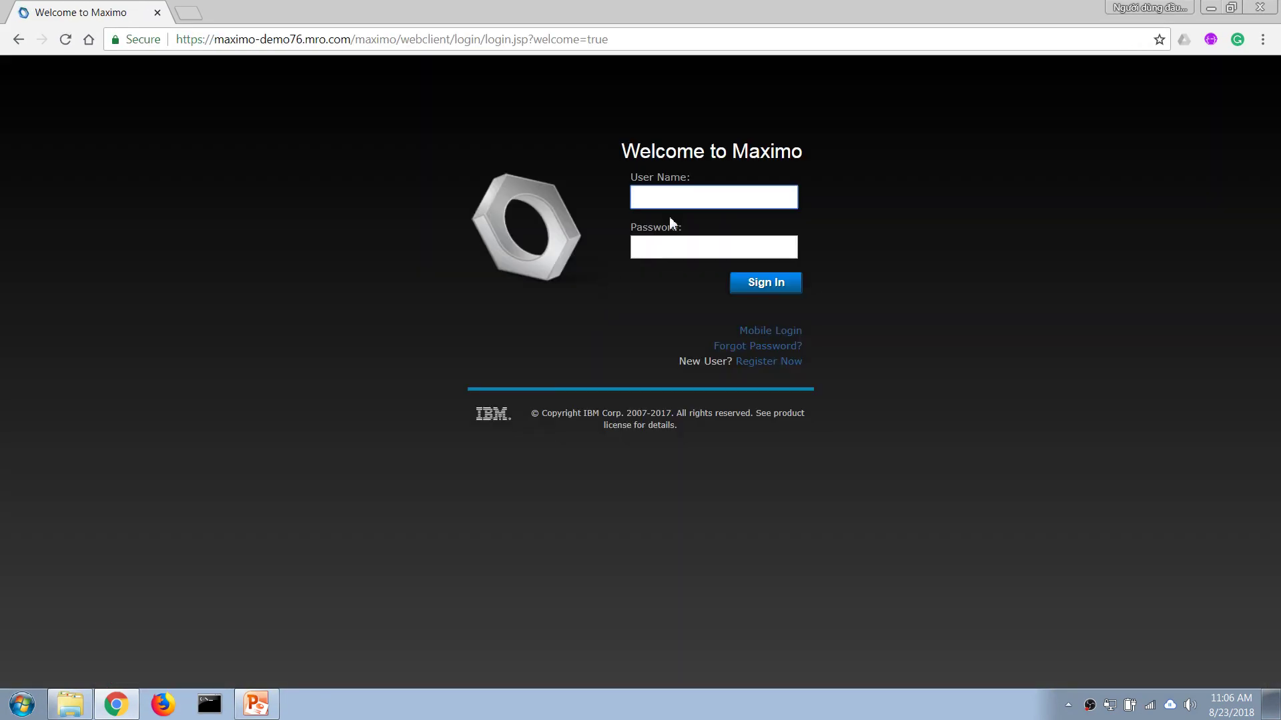
- Sign in to the Maximo preview site with the demo user name and password
{"action": "left_click", "coordinate": [676, 199]}
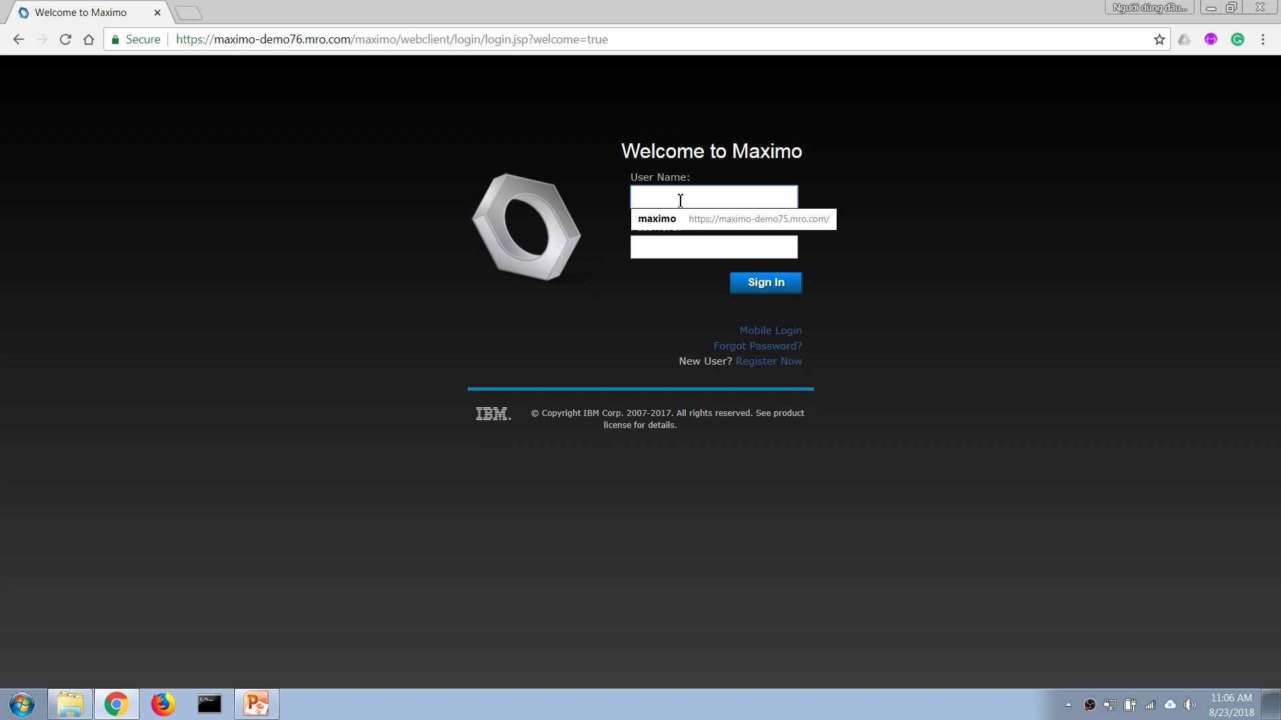
{"action": "type", "text": "maximo"}
{"action": "key", "text": "Tab"}
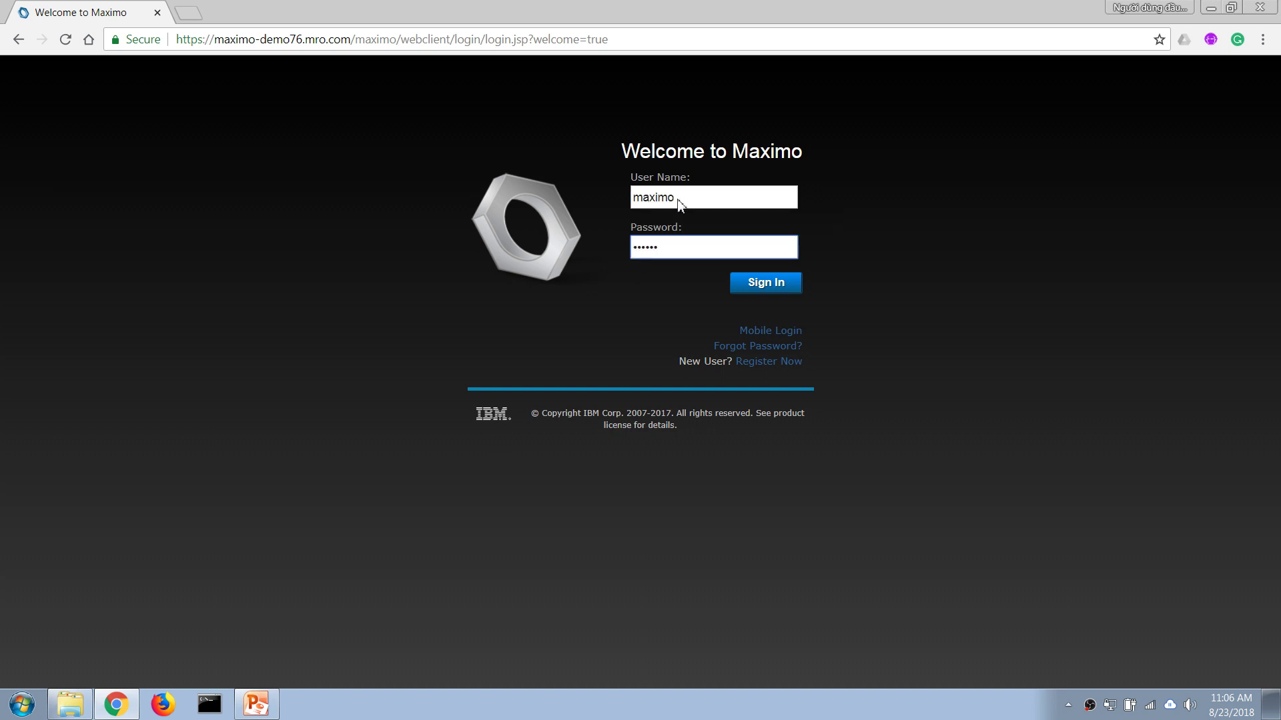
{"action": "key", "text": "Return"}
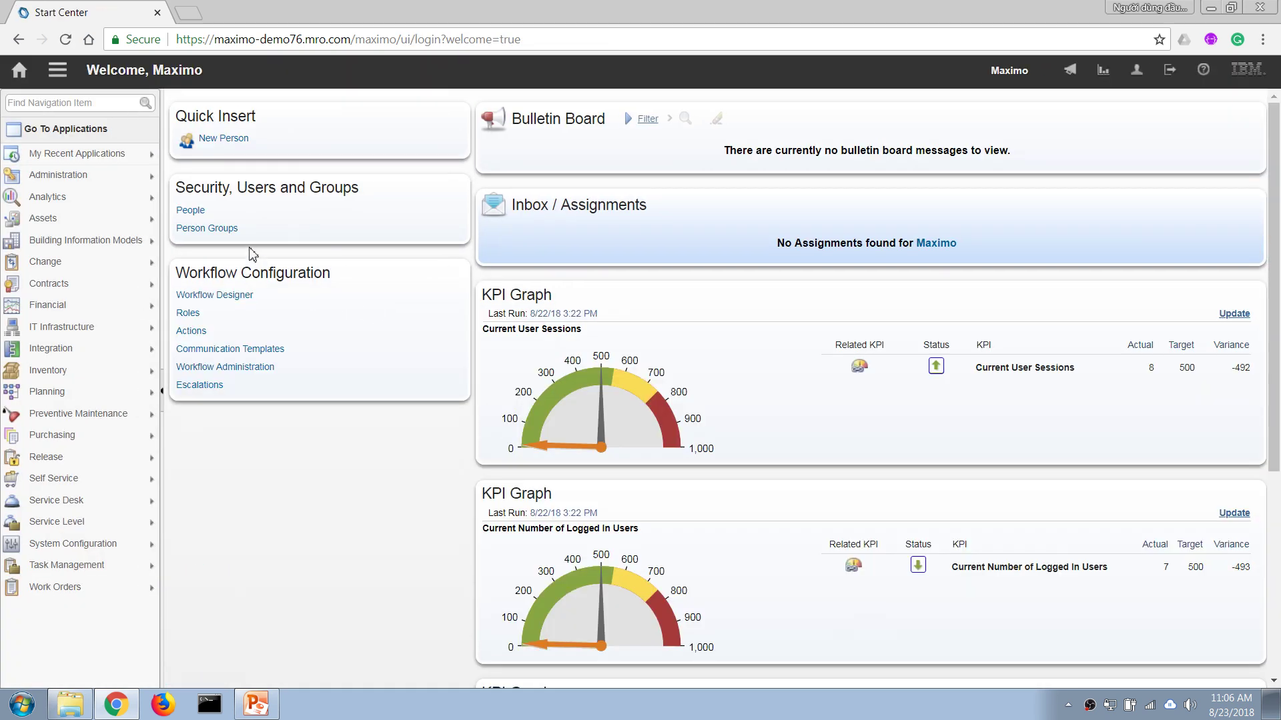
- Open the Assets application from the Go To Applications menu, then bring back the PowerPoint slides
{"action": "mouse_move", "coordinate": [66, 239]}
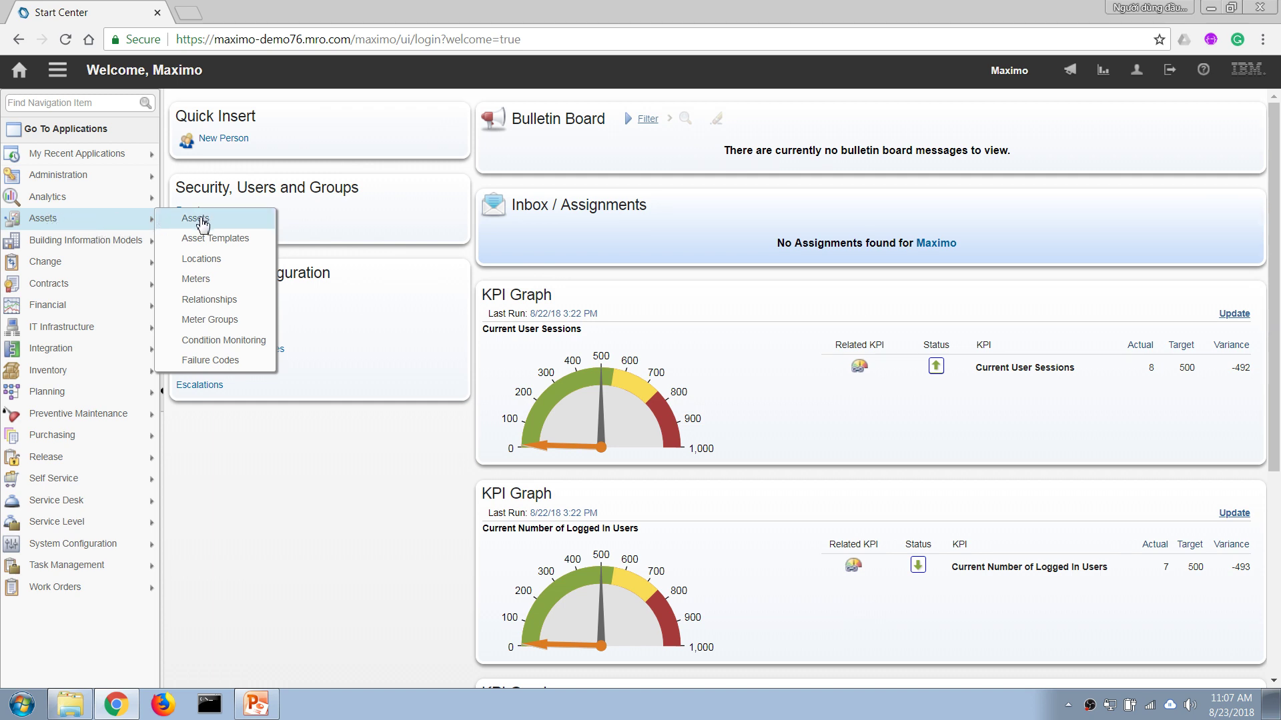
{"action": "left_click", "coordinate": [204, 221]}
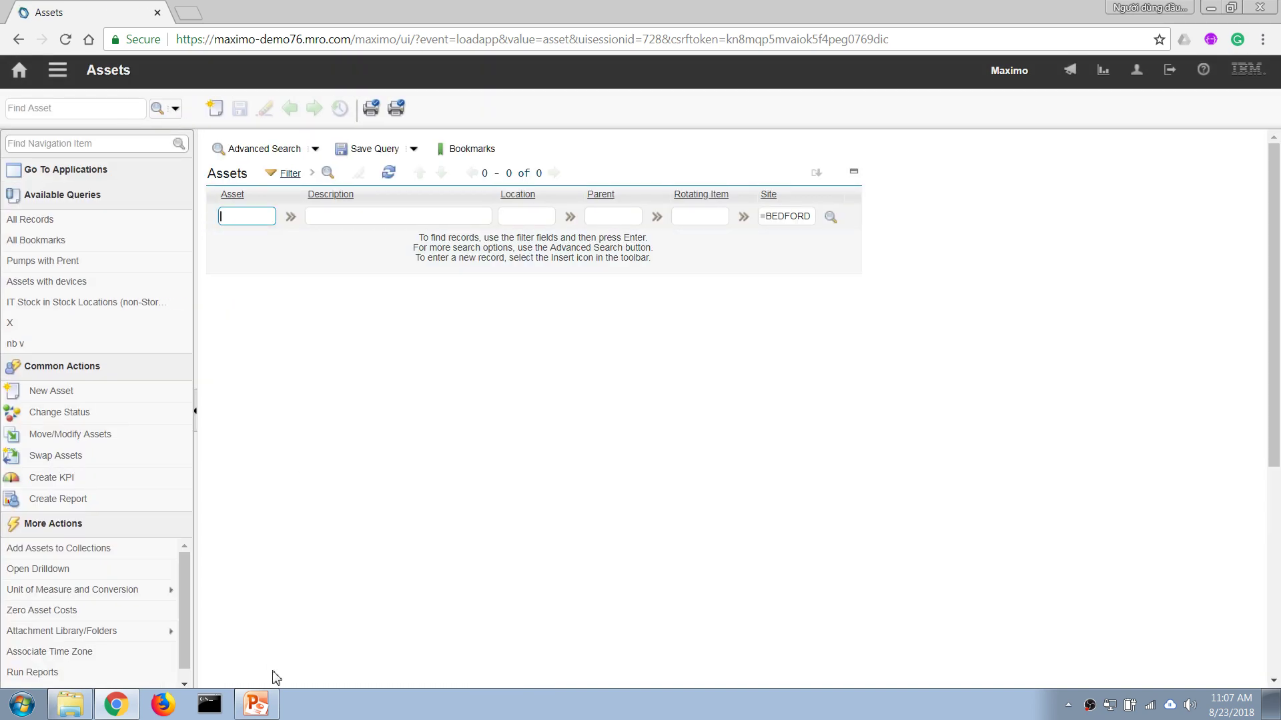
{"action": "left_click", "coordinate": [265, 707]}
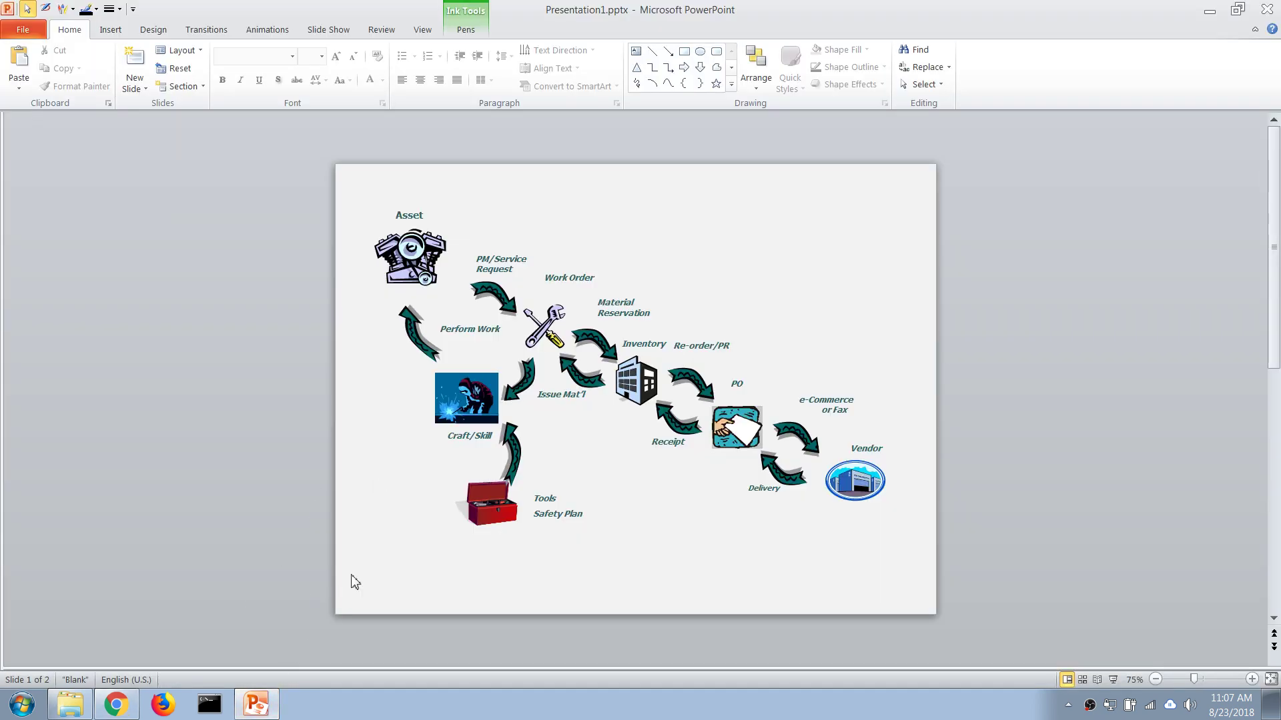
- View slide 2 listing the truck's components, spare parts and tools, then return to Maximo Assets
{"action": "scroll", "coordinate": [358, 469], "scroll_direction": "down", "scroll_amount": 1}
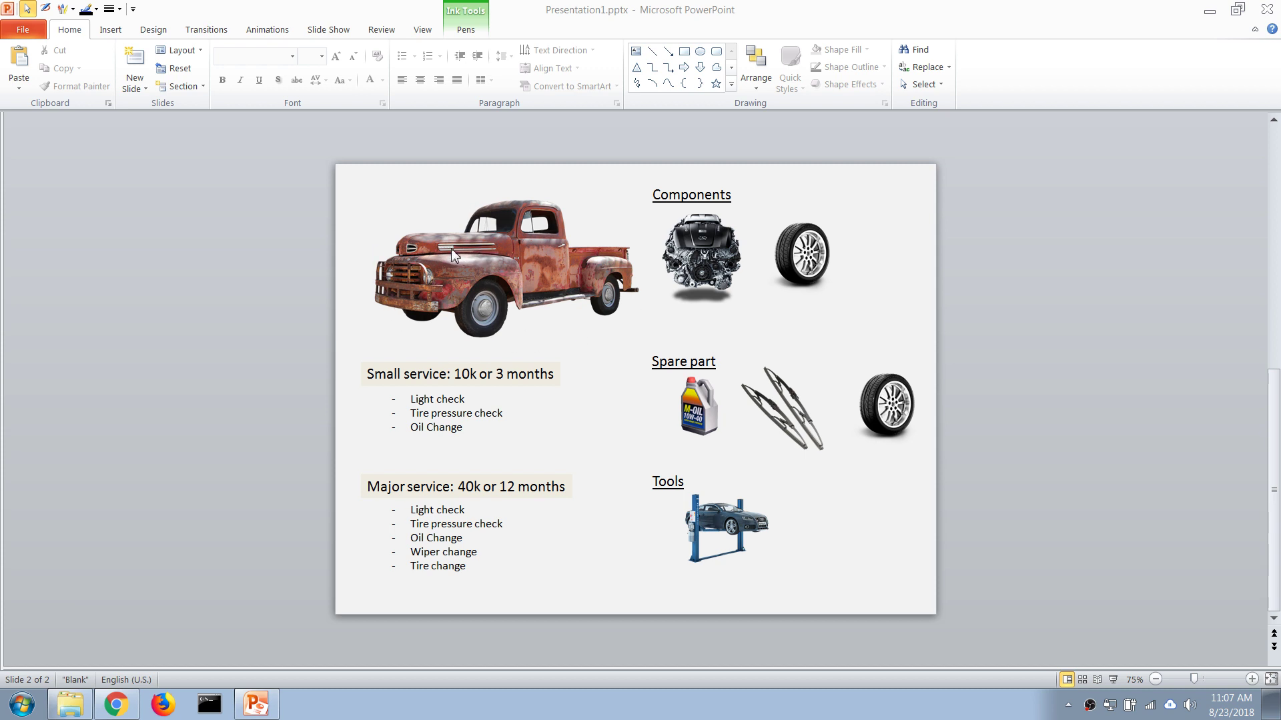
{"action": "key", "text": "alt+Tab"}
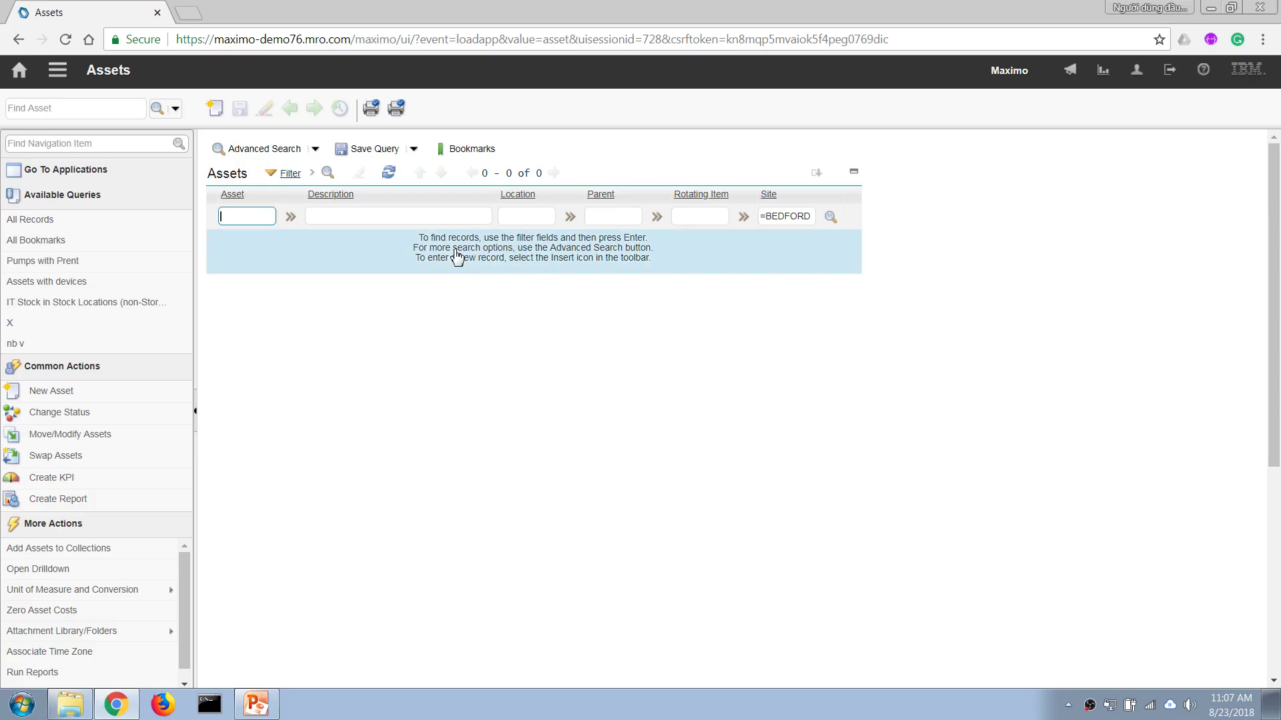
- Insert asset TV-TRUCK01 'My Truck' of type PRODUCTION and save it
{"action": "left_click", "coordinate": [218, 111]}
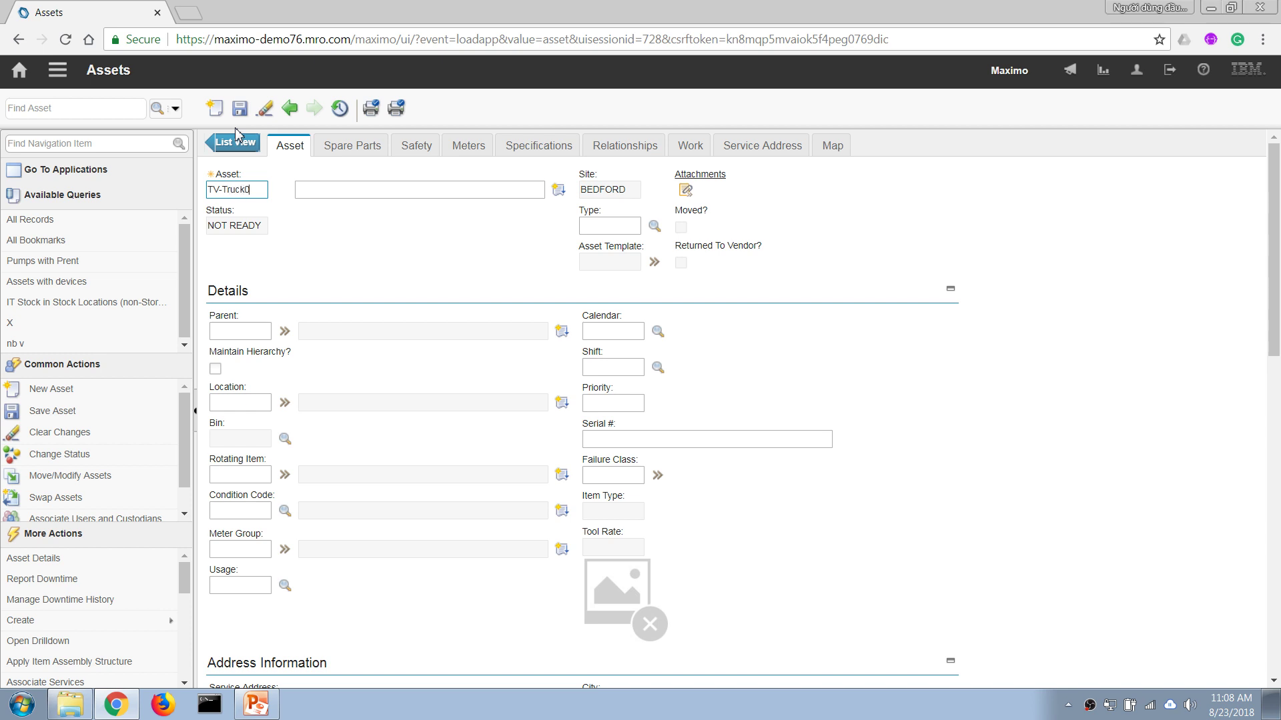
{"action": "type", "text": "1"}
{"action": "key", "text": "Tab"}
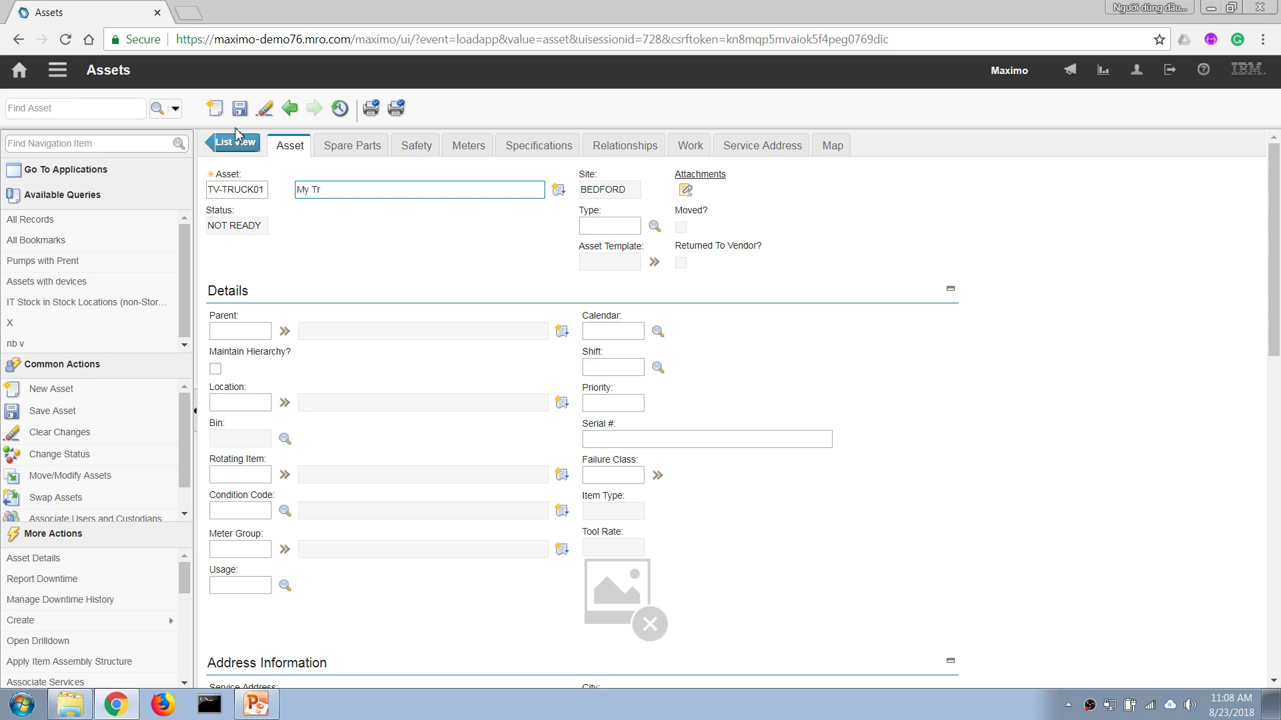
{"action": "type", "text": "My Truck"}
{"action": "key", "text": "Tab"}
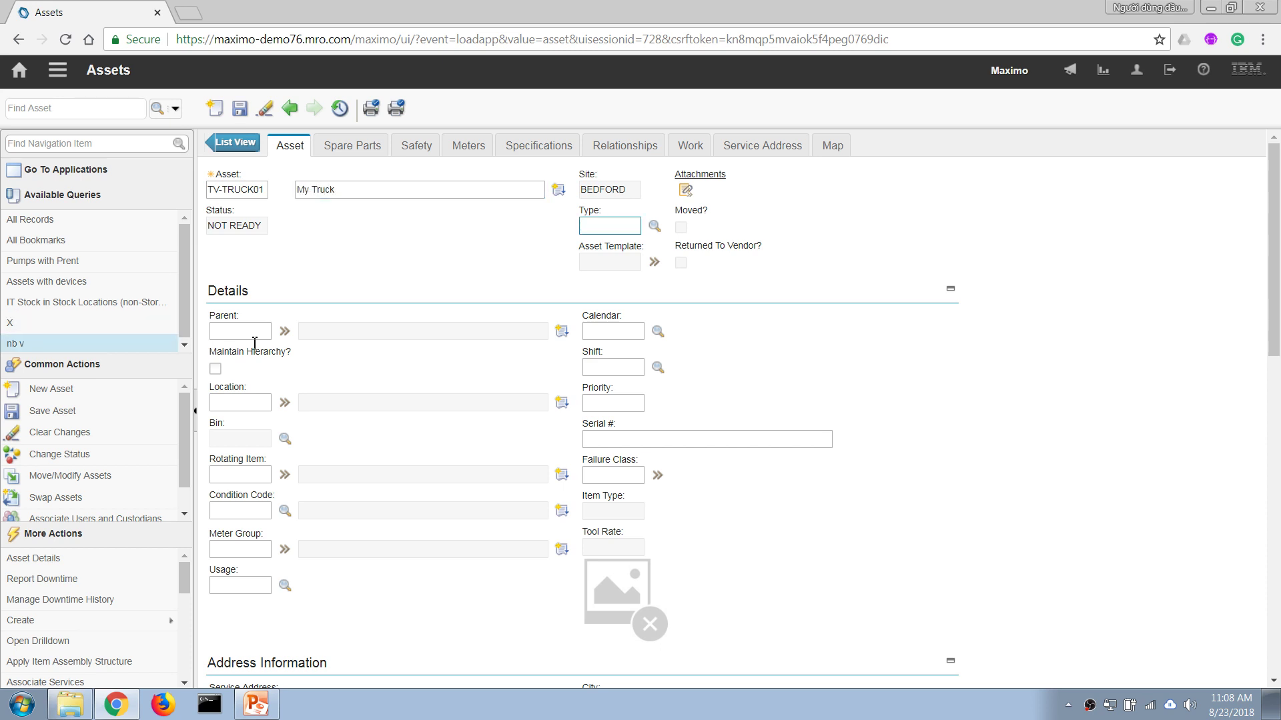
{"action": "left_click", "coordinate": [654, 227]}
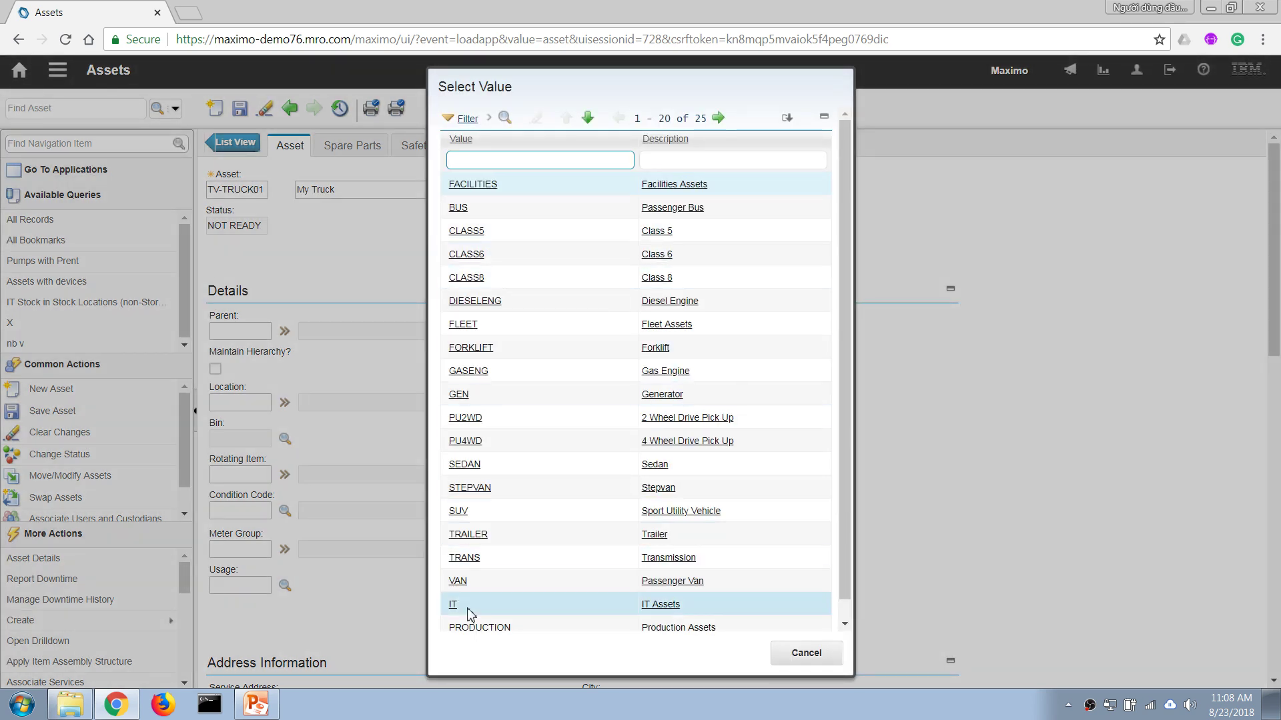
{"action": "left_click", "coordinate": [477, 627]}
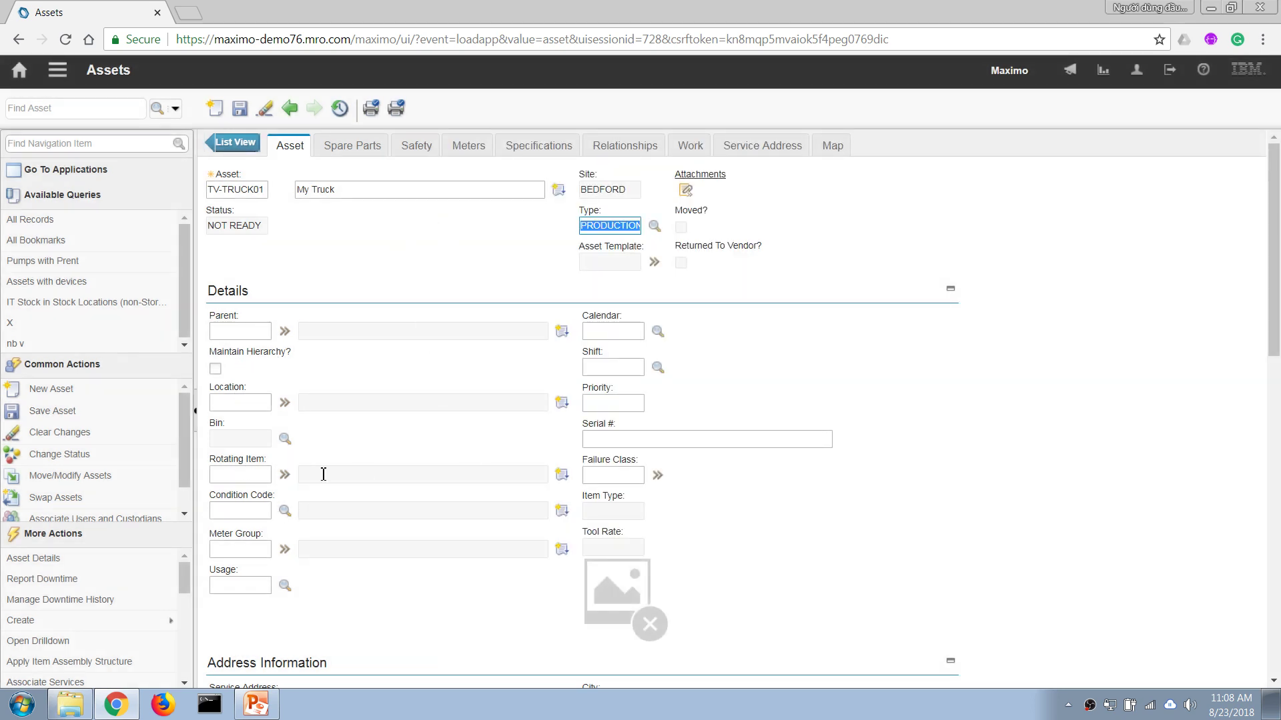
{"action": "left_click", "coordinate": [240, 108]}
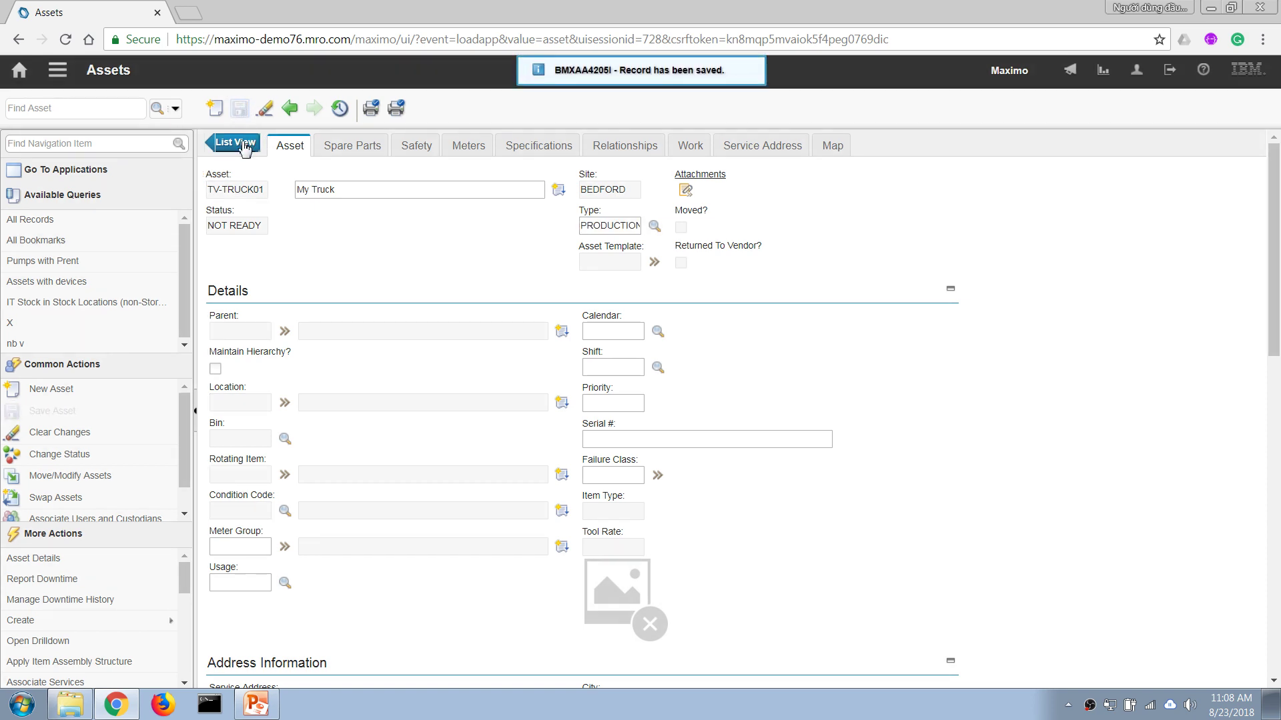
- Copy the TV-TRUCK01 asset ID and start a new blank asset record
{"action": "left_click", "coordinate": [255, 191]}
{"action": "key", "text": "ctrl+c"}
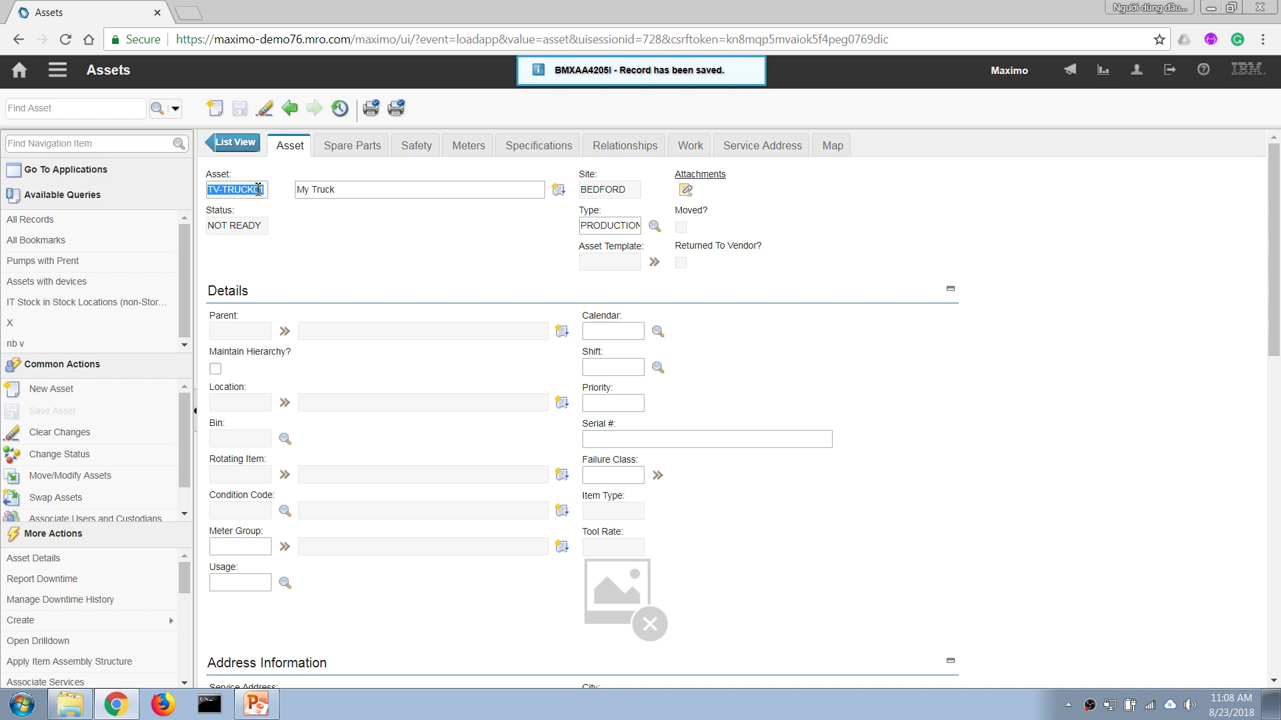
{"action": "key", "text": "alt+Tab"}
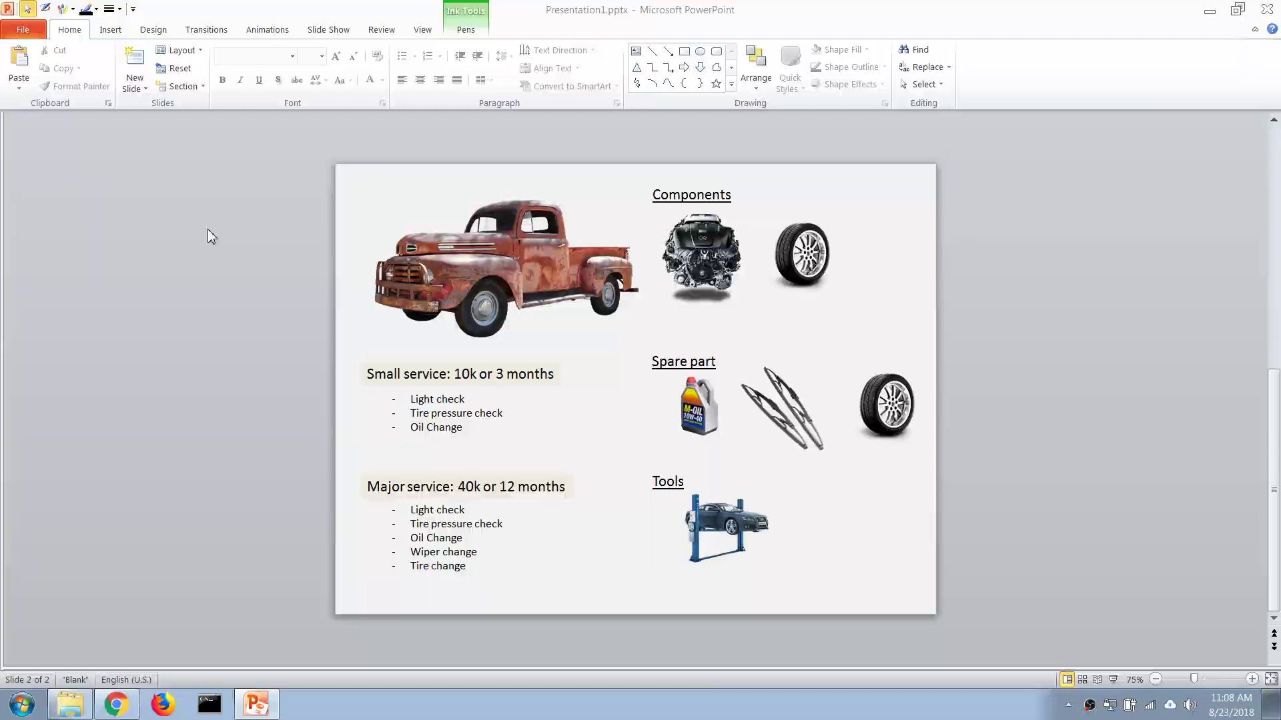
{"action": "key", "text": "alt+Tab"}
{"action": "left_click", "coordinate": [215, 109]}
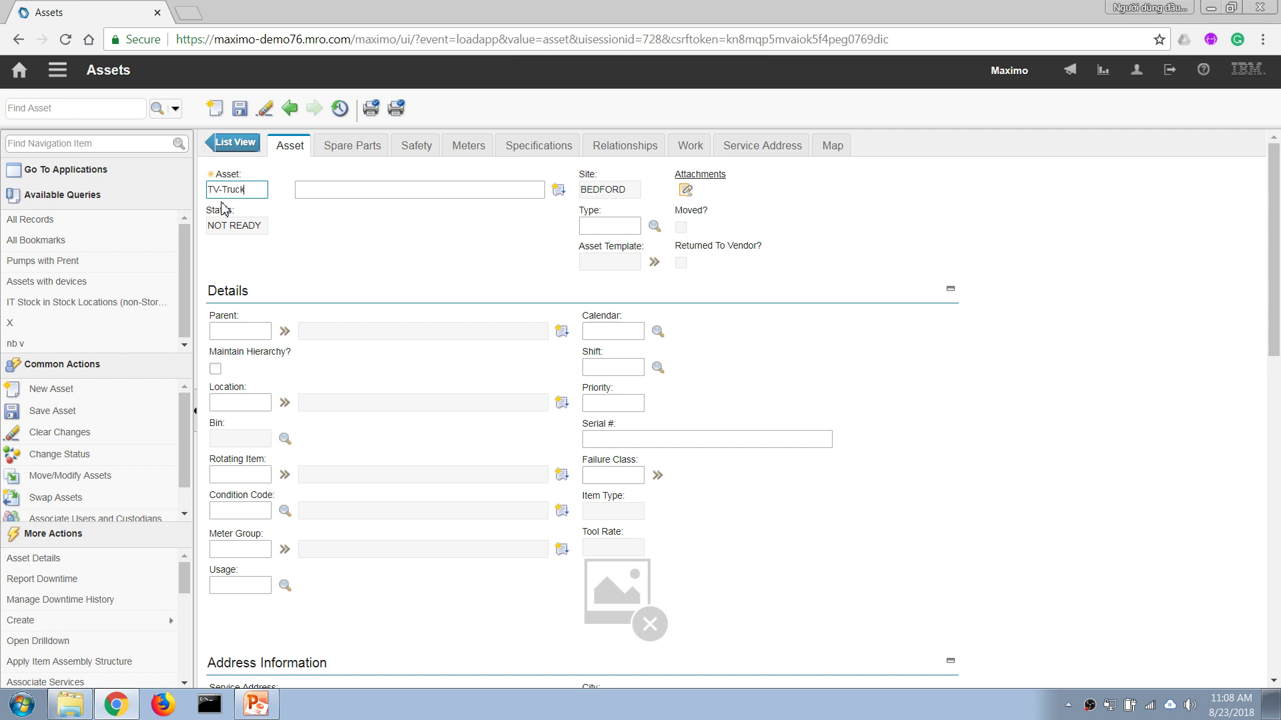
- Enter asset ID TV-TruckEngine, description 'Truck Engine', and type PRODUCTION
{"action": "type", "text": "TV-TruckEngine1"}
{"action": "key", "text": "Tab"}
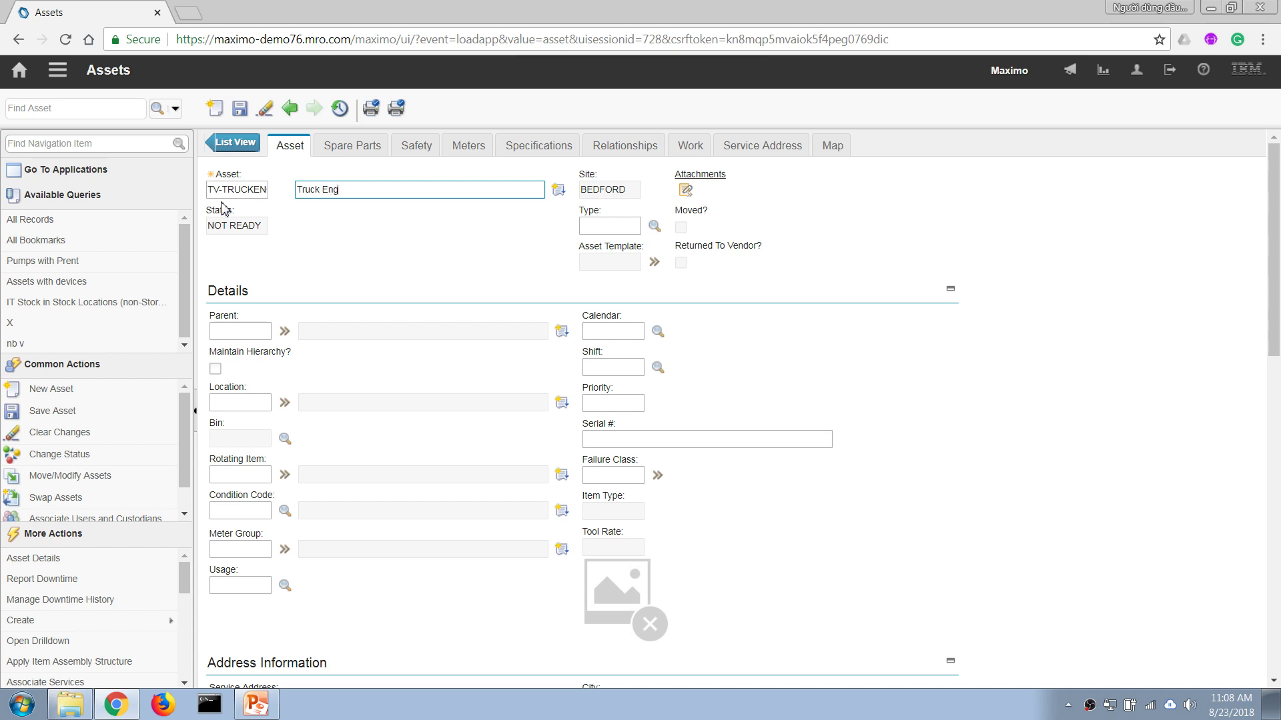
{"action": "type", "text": "Truck Engine"}
{"action": "key", "text": "Tab"}
{"action": "type", "text": "p"}
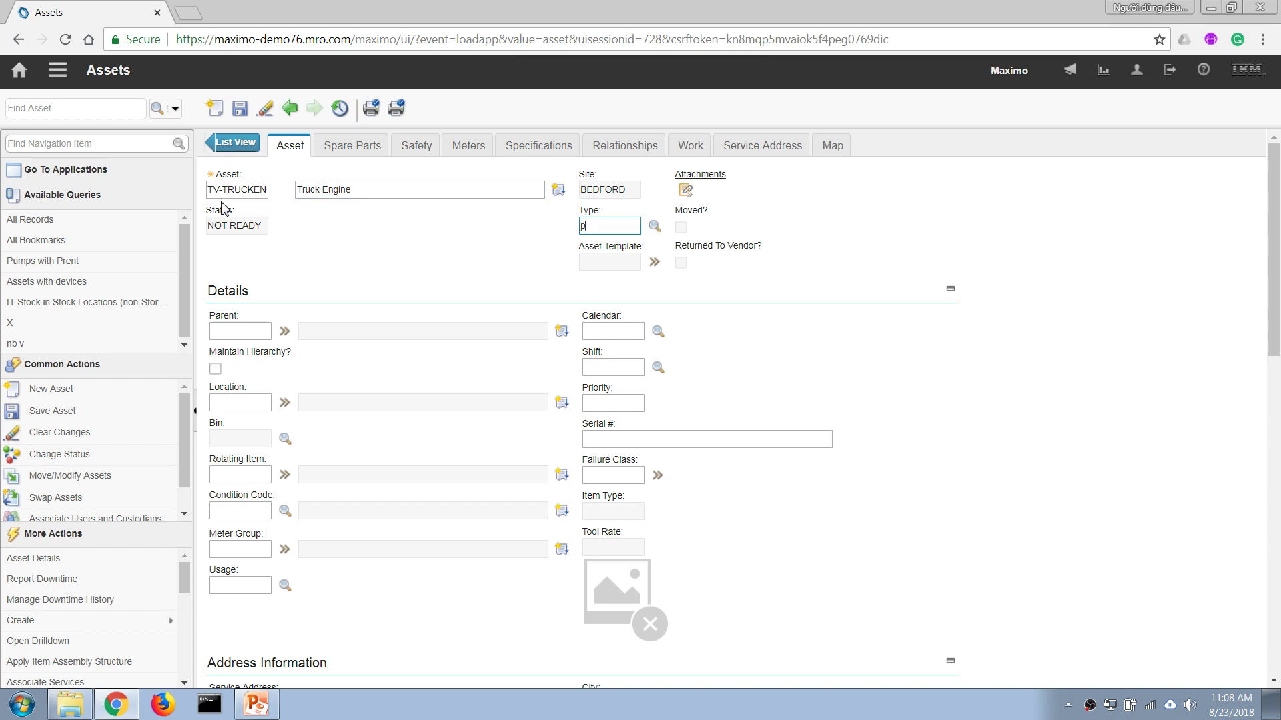
{"action": "type", "text": "roduction"}
{"action": "key", "text": "Tab"}
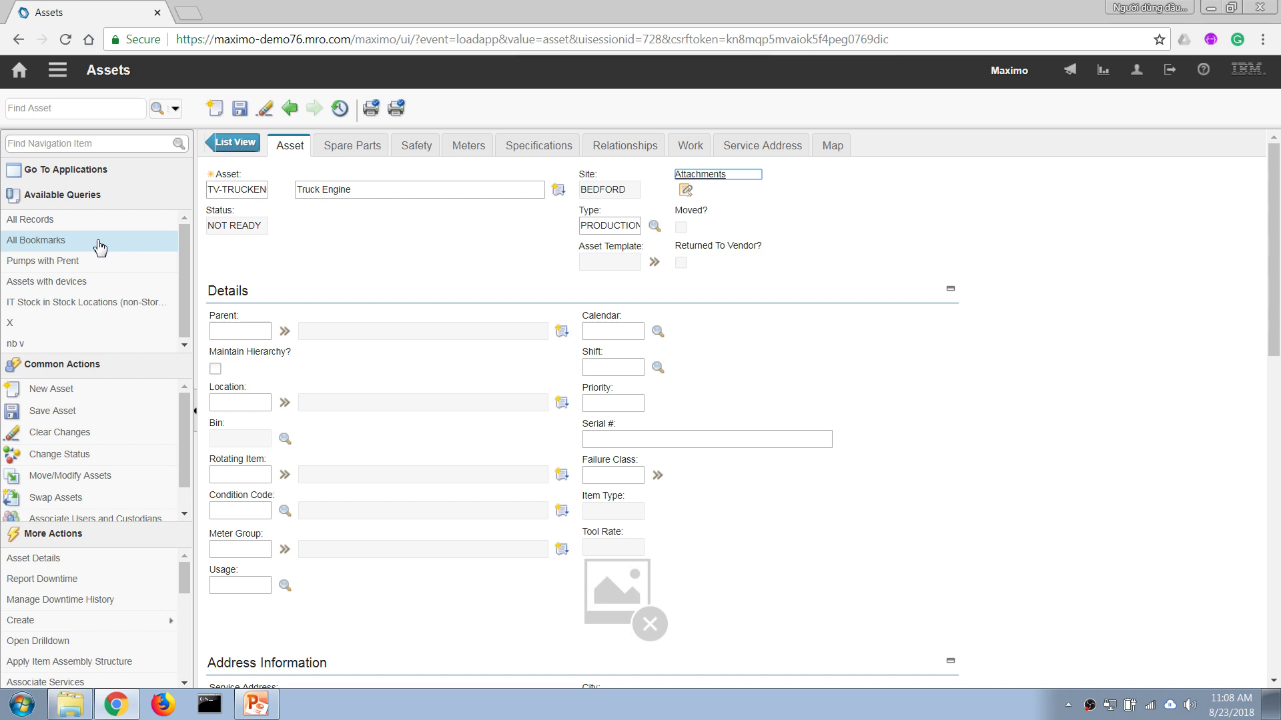
- Paste TV-TRUCK01 as the parent, save the engine asset, and return to PowerPoint
{"action": "left_click", "coordinate": [241, 331]}
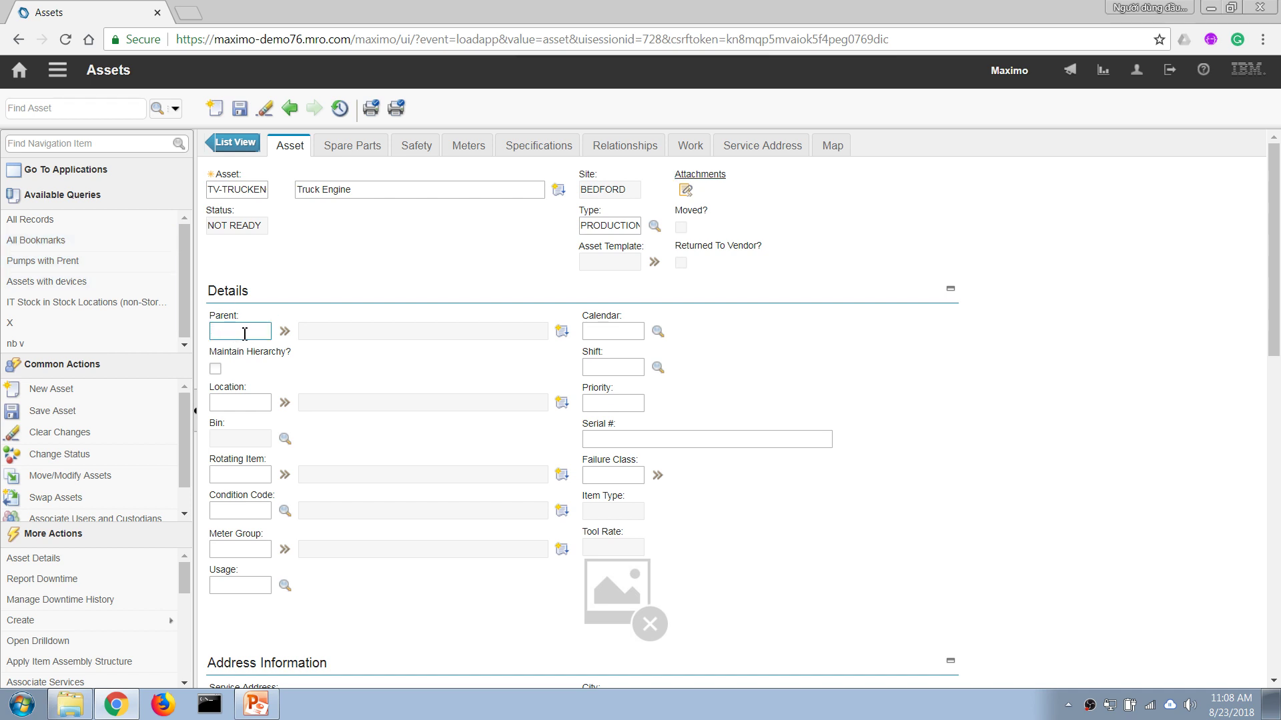
{"action": "key", "text": "ctrl+v"}
{"action": "left_click", "coordinate": [240, 109]}
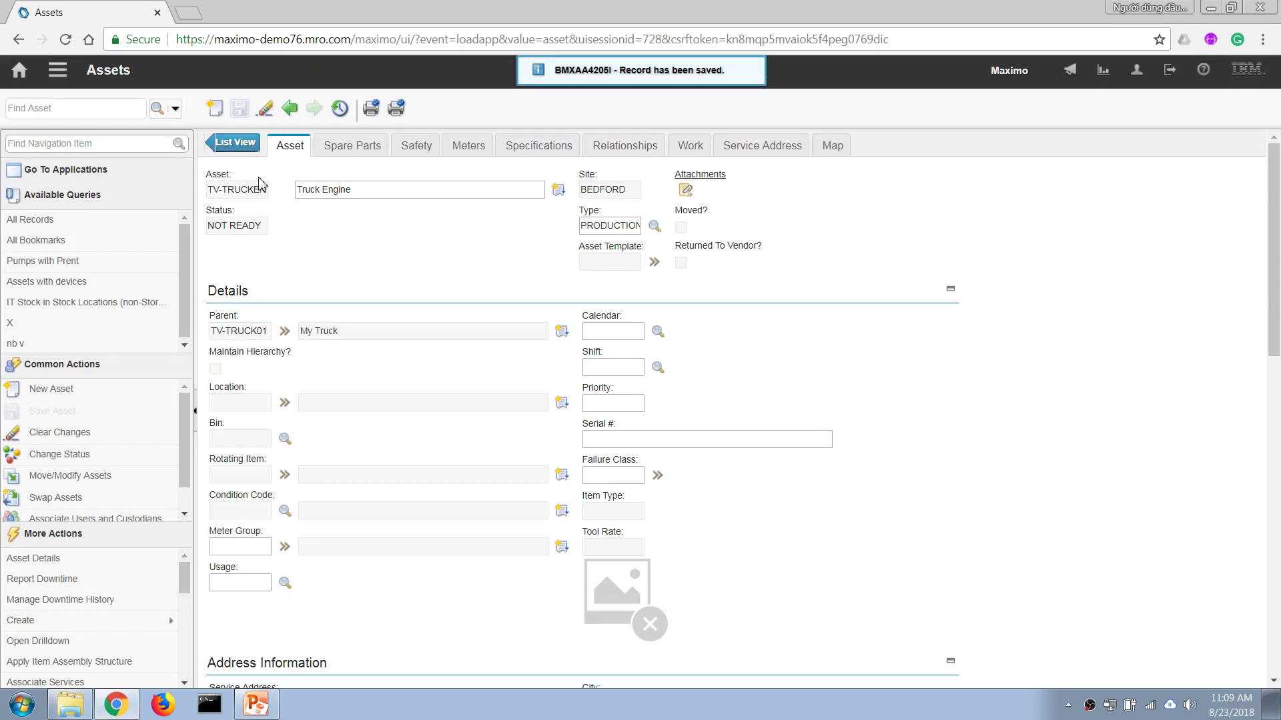
{"action": "key", "text": "alt+Tab"}
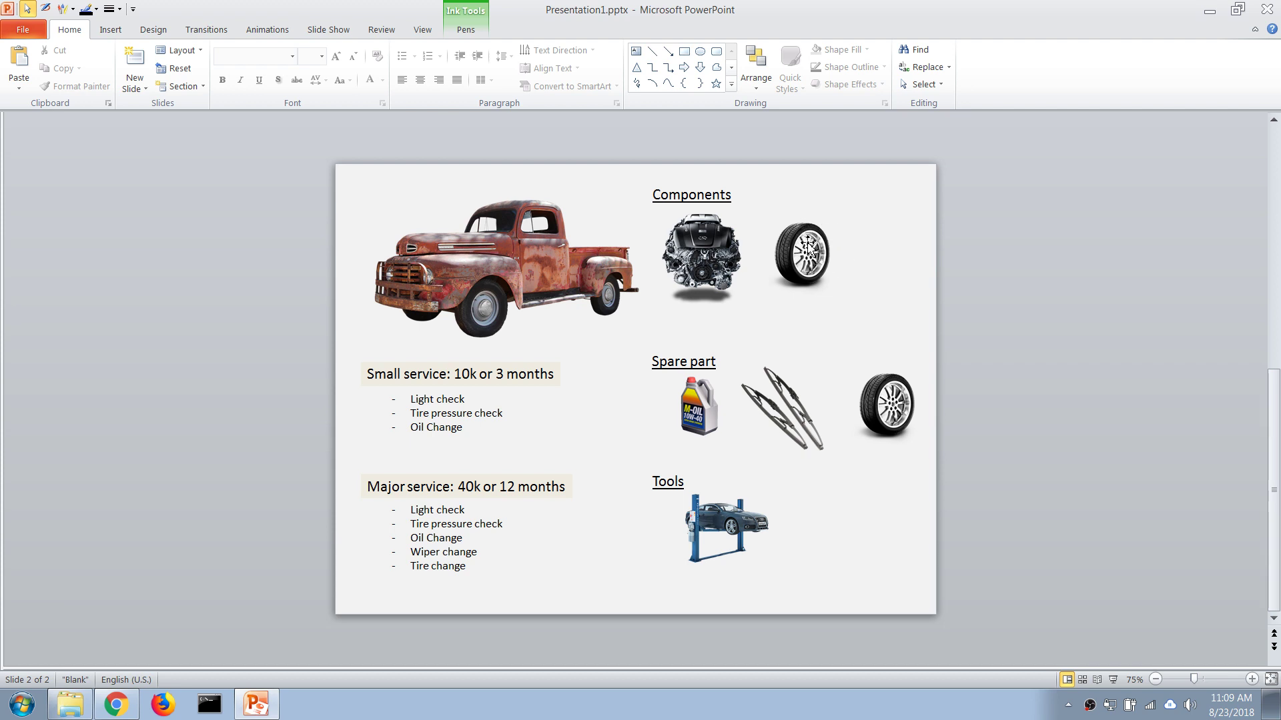
- Start a new asset TV-WHEEL1 'Wheel 1' with type PRODUCTION
{"action": "key", "text": "alt+Tab"}
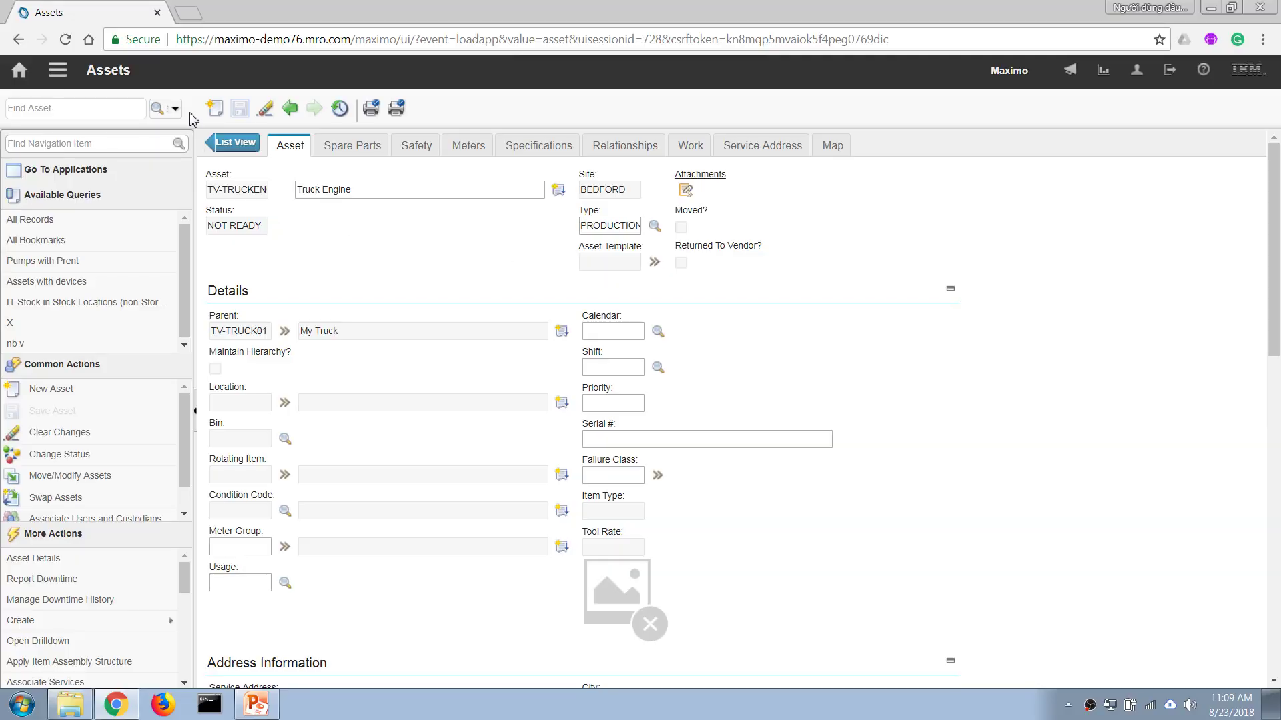
{"action": "left_click", "coordinate": [215, 109]}
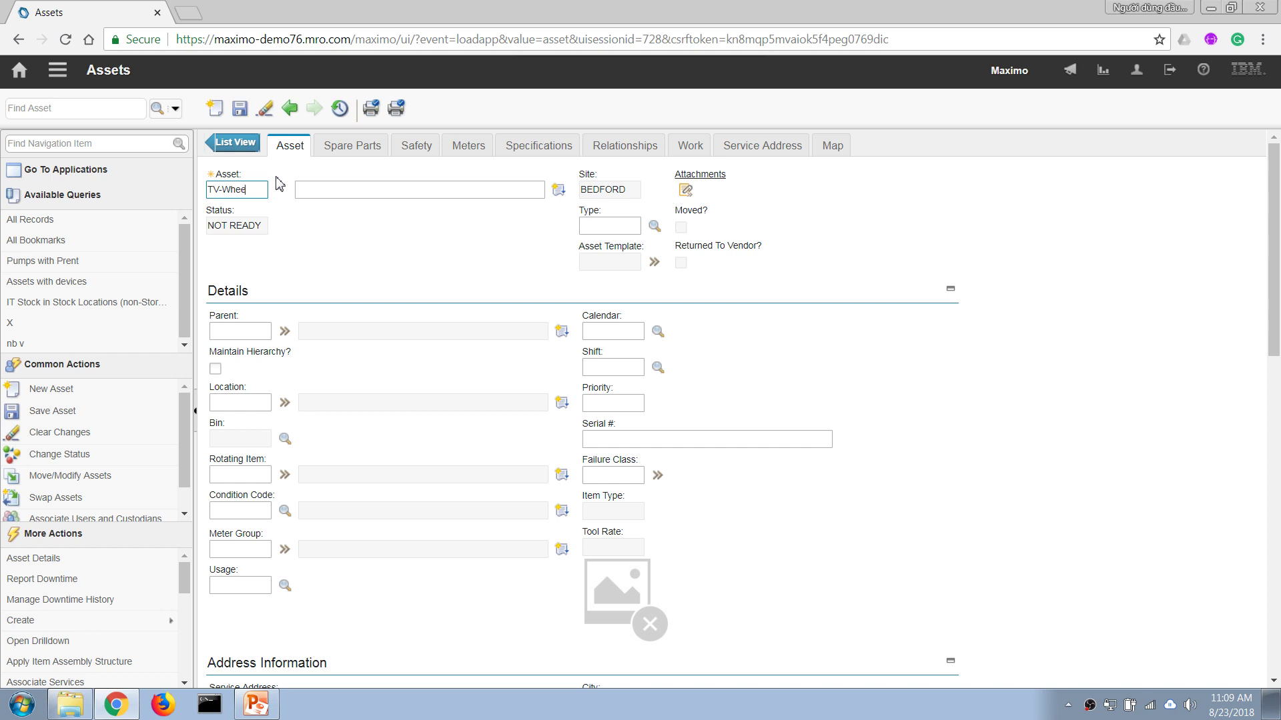
{"action": "type", "text": "TV-Wheel1"}
{"action": "key", "text": "Tab"}
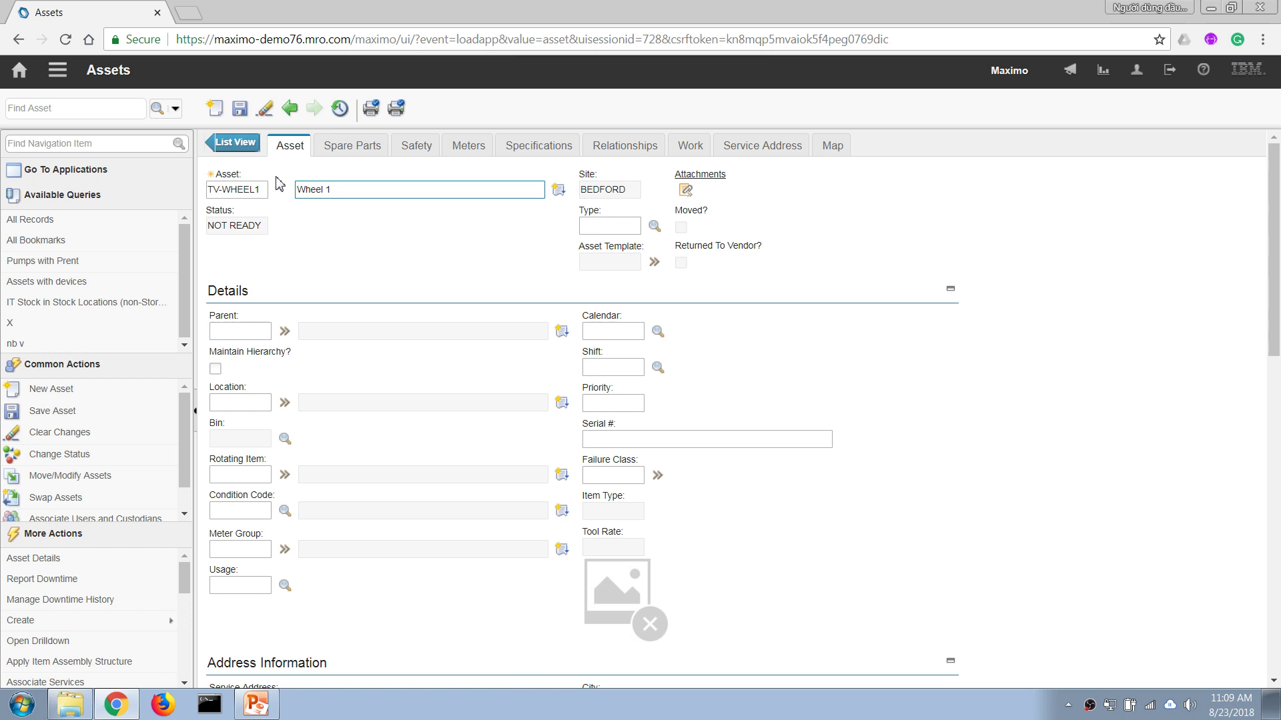
{"action": "key", "text": "Tab"}
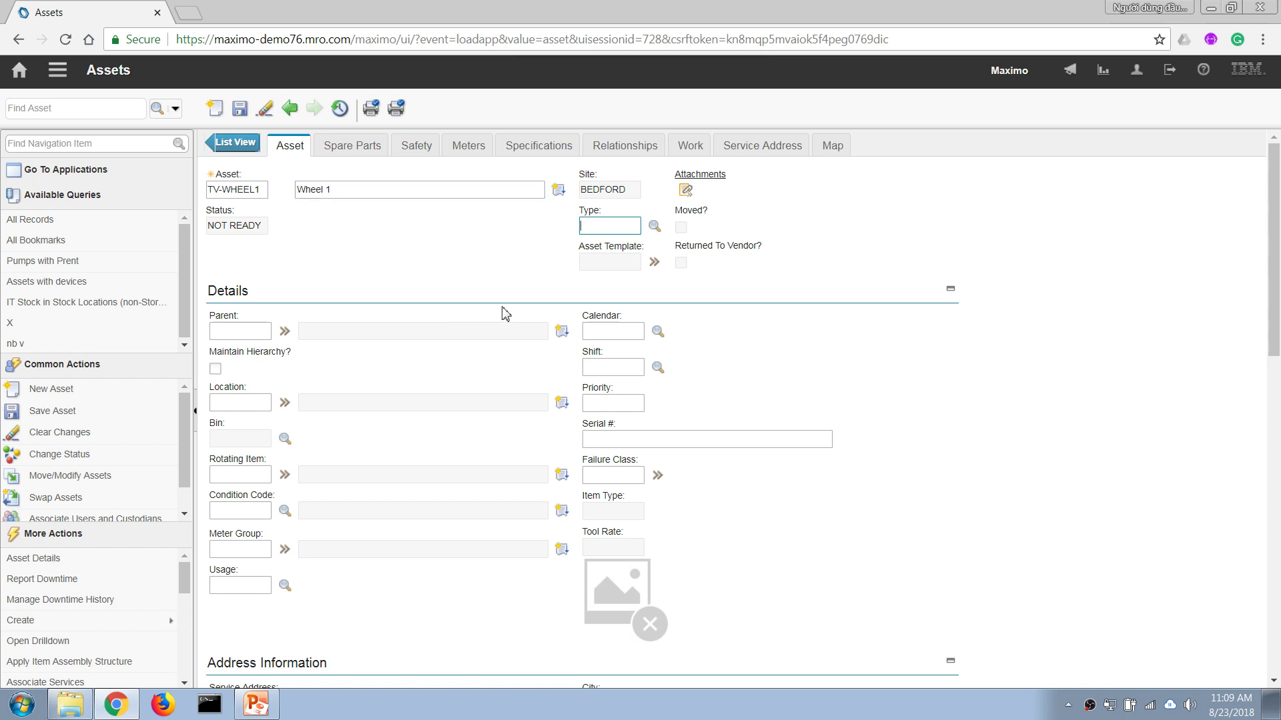
{"action": "type", "text": "prod"}
{"action": "key", "text": "Tab"}
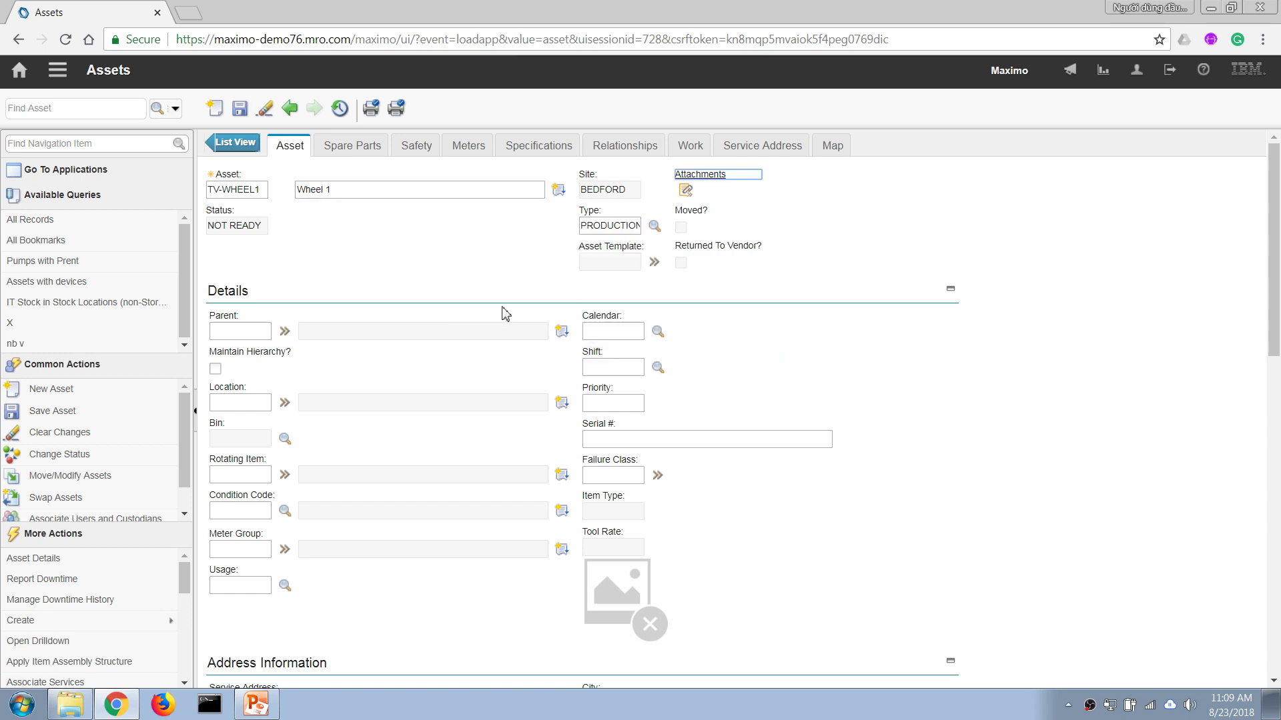
- Set TV-TRUCK01 (My Truck) as the parent and save the wheel asset
{"action": "left_click", "coordinate": [256, 332]}
{"action": "type", "text": "TV-TRUCK01"}
{"action": "key", "text": "Tab"}
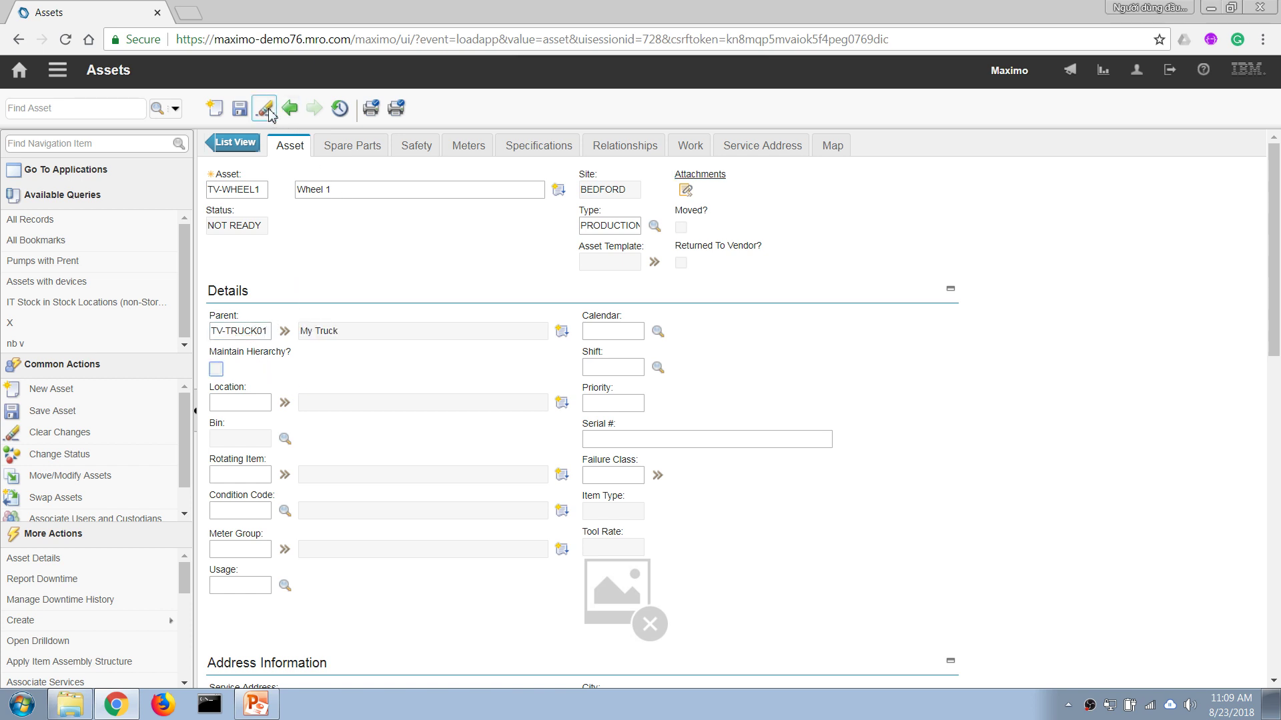
{"action": "left_click", "coordinate": [240, 108]}
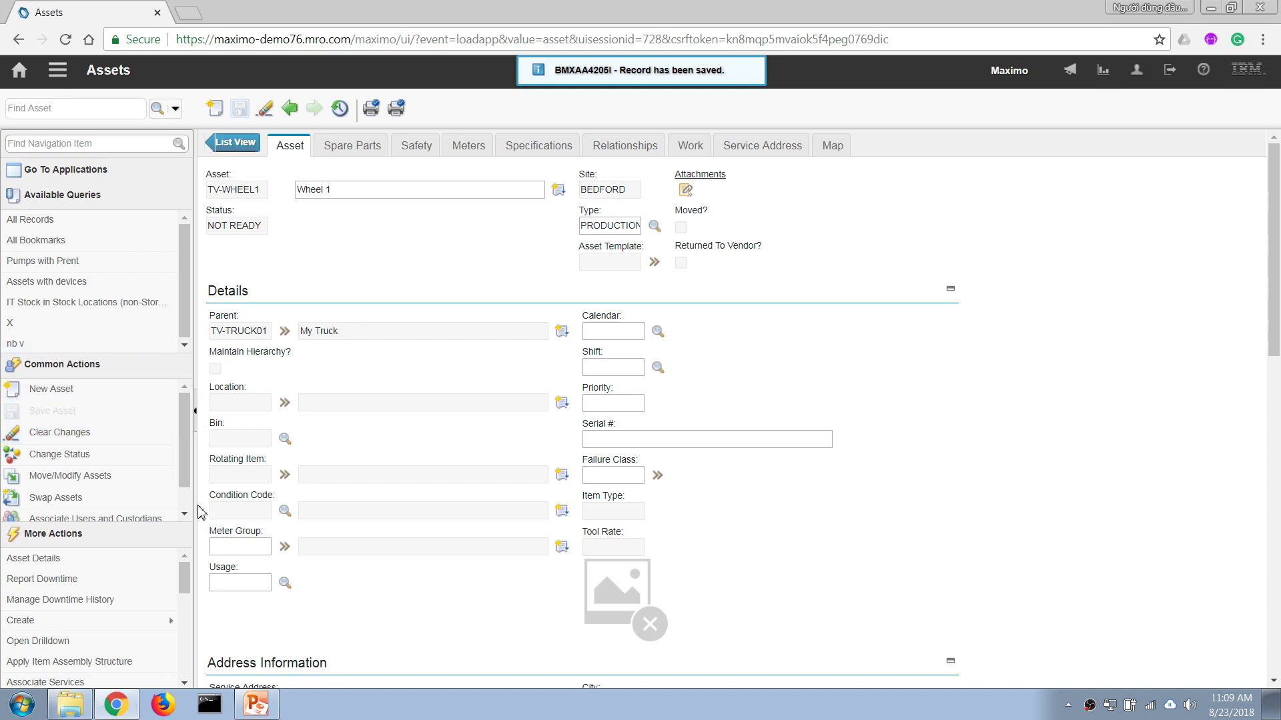
- Duplicate the wheel asset as TV-WHEEL2 with parent TV-TRUCK01 and save it
{"action": "left_click_drag", "start_coordinate": [186, 585], "coordinate": [187, 645]}
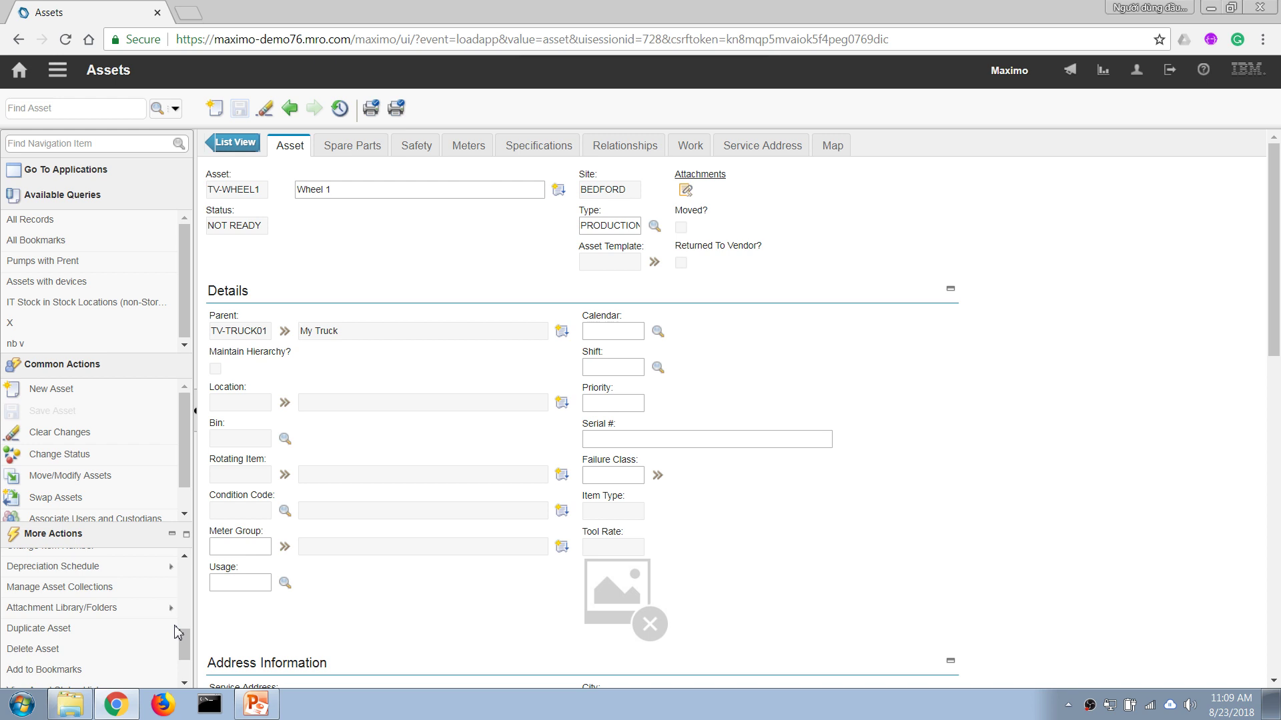
{"action": "left_click", "coordinate": [141, 628]}
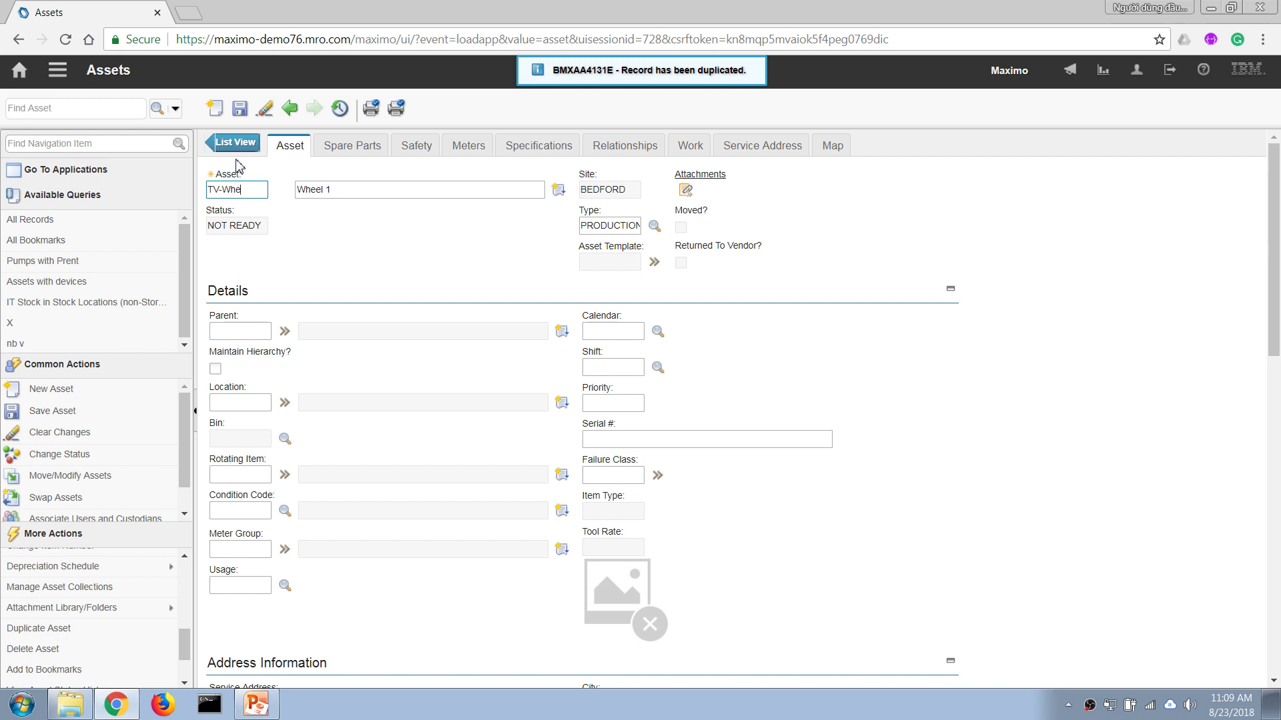
{"action": "type", "text": "TV-Wheel"}
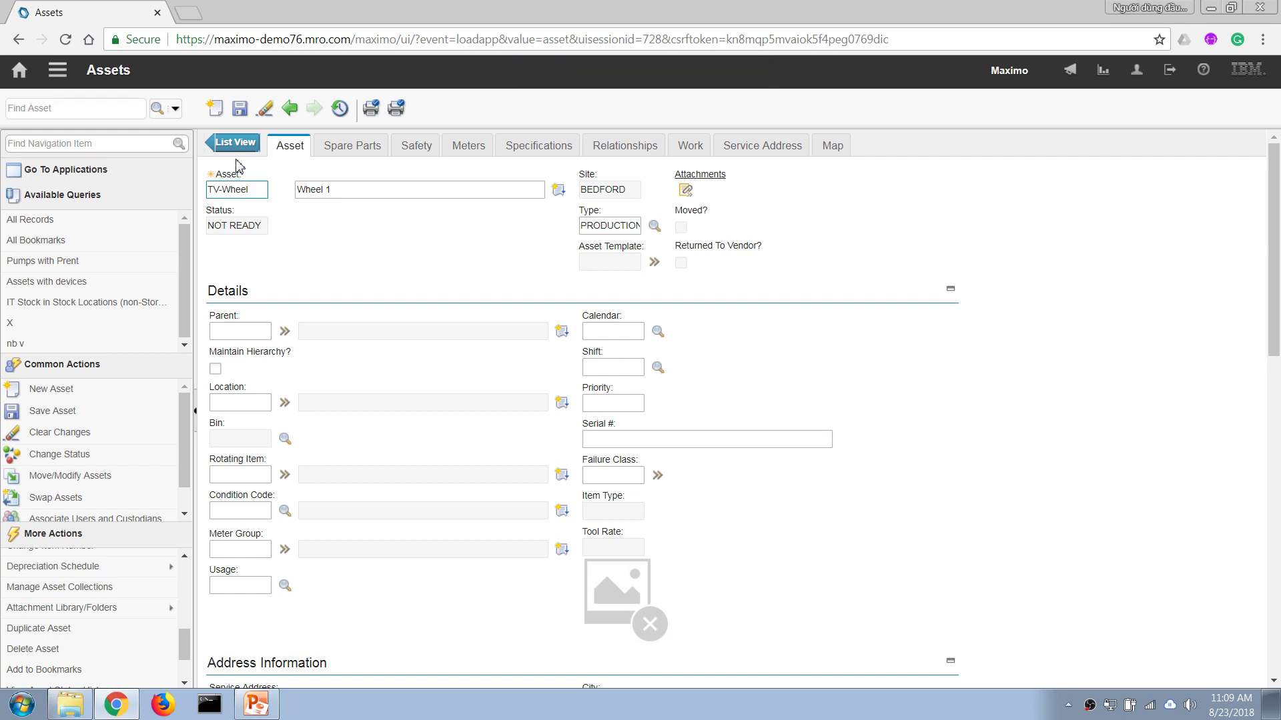
{"action": "type", "text": "12"}
{"action": "key", "text": "Tab"}
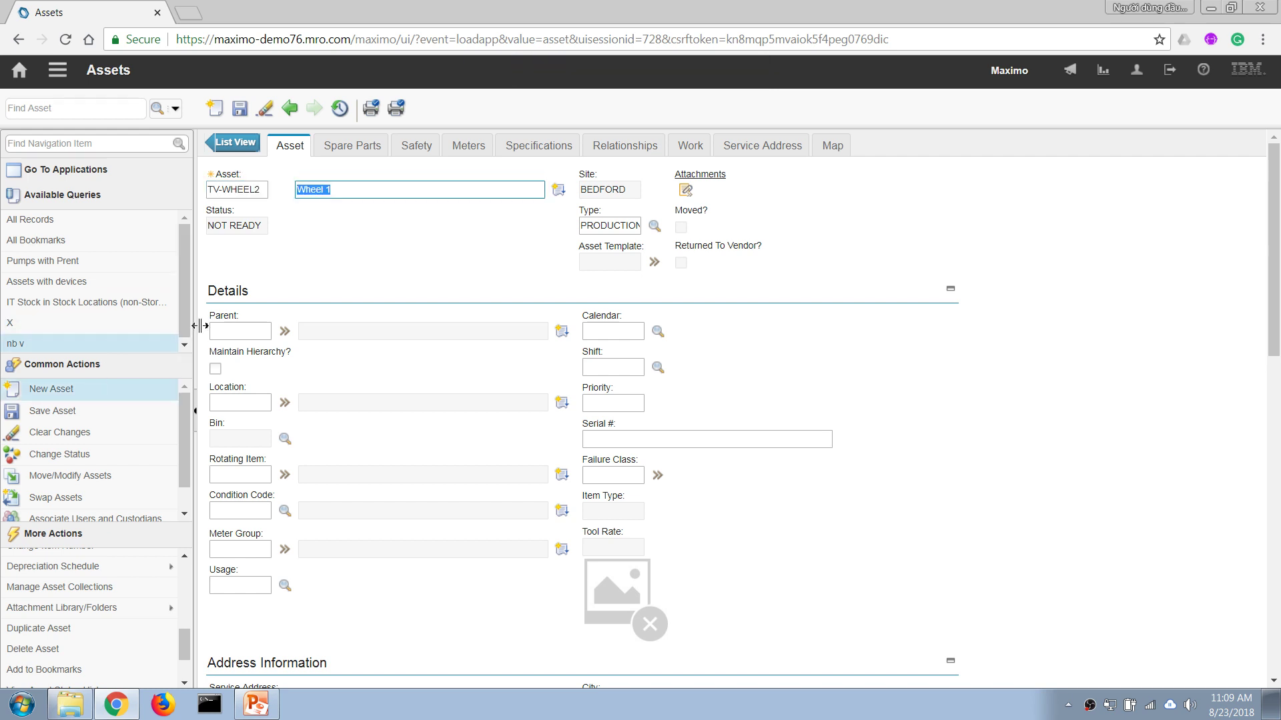
{"action": "left_click", "coordinate": [253, 331]}
{"action": "type", "text": "TV-TRUCK01"}
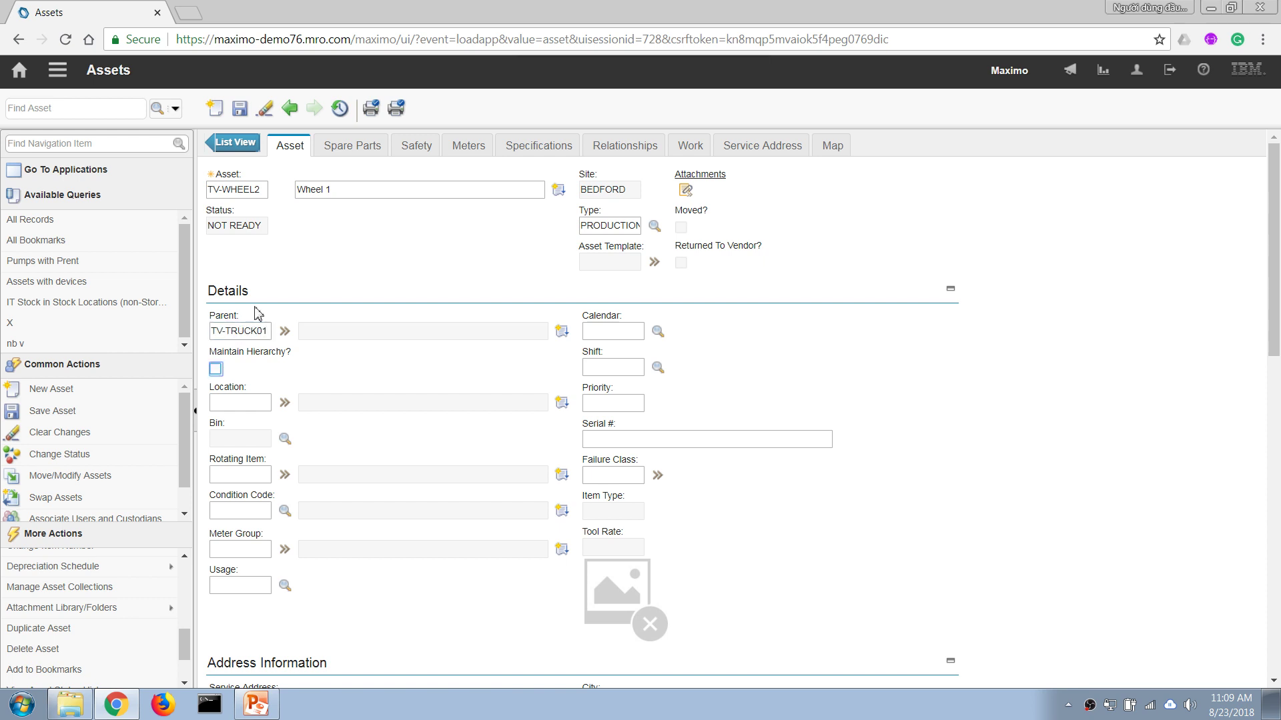
{"action": "key", "text": "Tab"}
{"action": "left_click", "coordinate": [240, 111]}
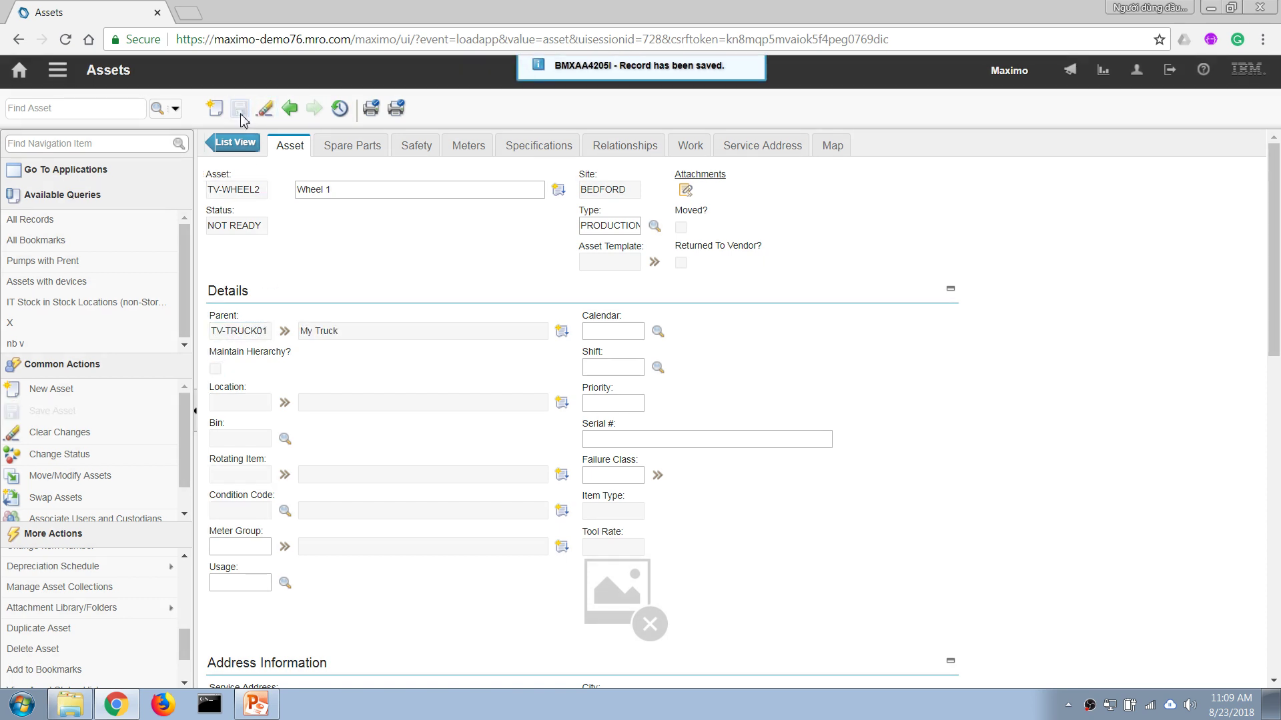
- Duplicate the wheel as TV-WHEEL3 'Wheel 3' with parent TV-TRUCK01
{"action": "left_click", "coordinate": [61, 628]}
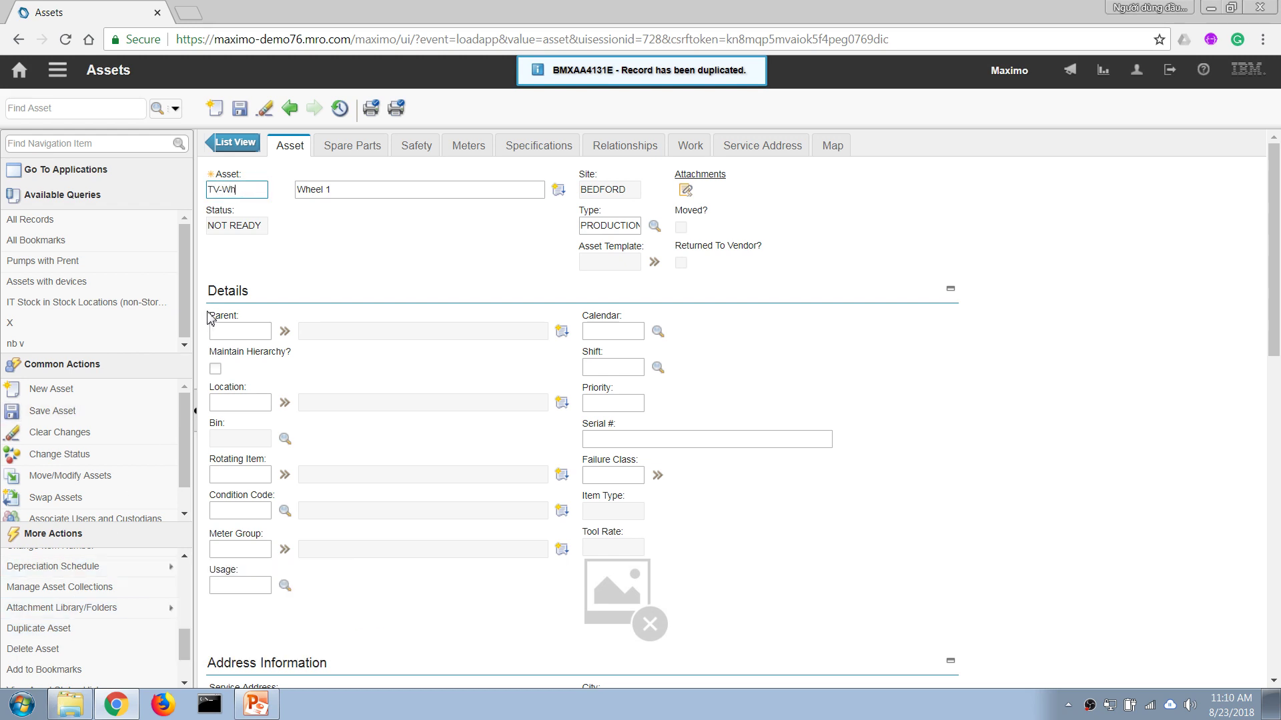
{"action": "type", "text": "TV-Wheel3"}
{"action": "key", "text": "Tab"}
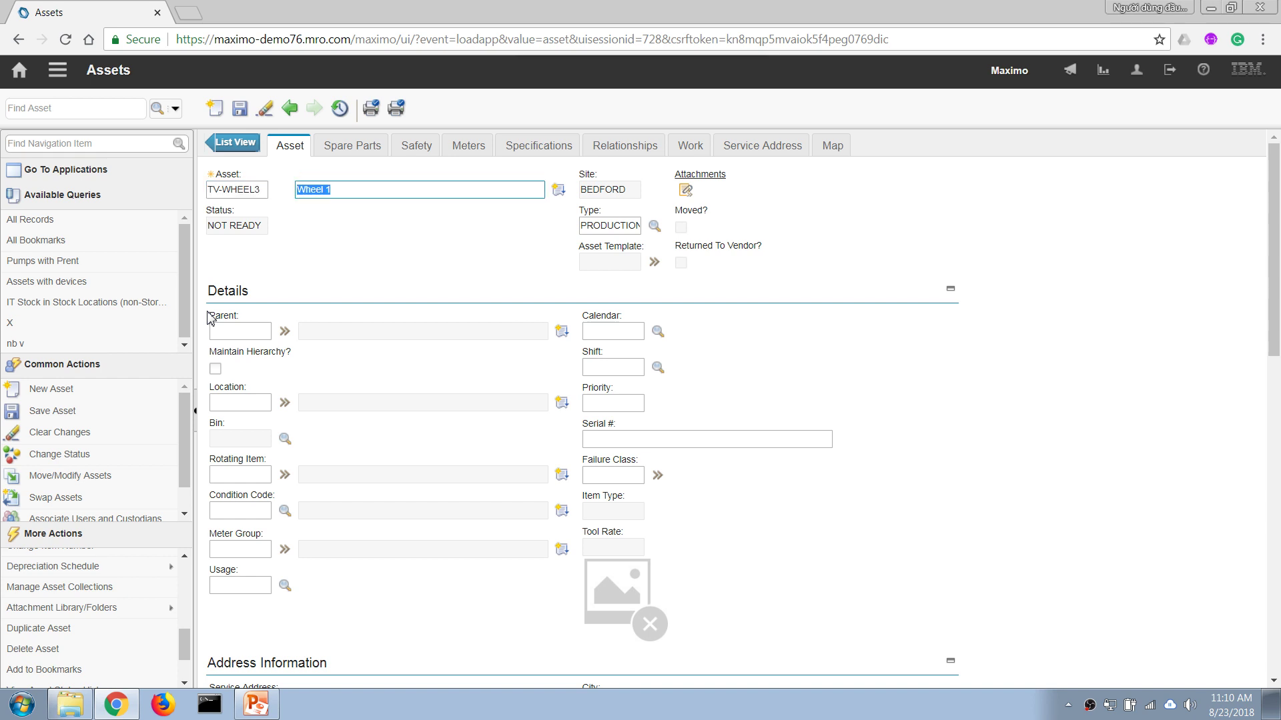
{"action": "key", "text": "End"}
{"action": "key", "text": "Tab"}
{"action": "left_click", "coordinate": [245, 333]}
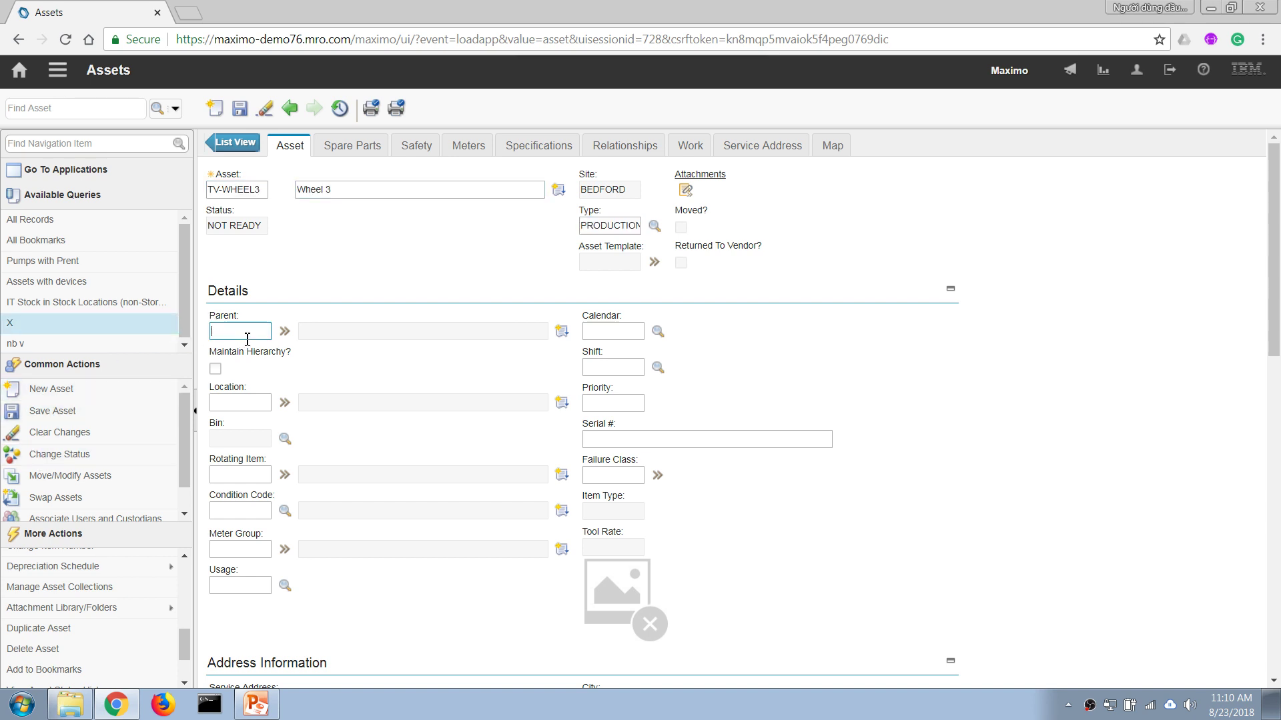
{"action": "type", "text": "TV-TRUCK01"}
{"action": "key", "text": "Tab"}
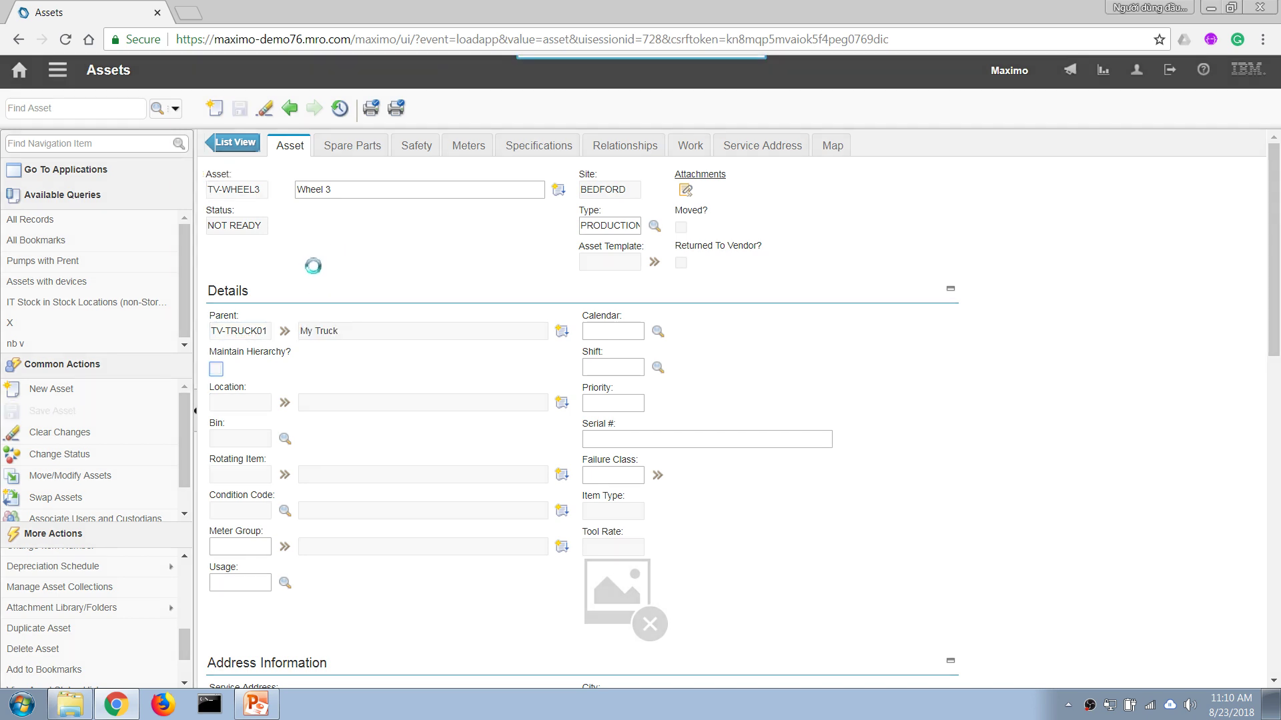
- Duplicate again as TV-WHEEL4 'Wheel 4' with parent TV-TRUCK01 and save it
{"action": "left_click", "coordinate": [57, 627]}
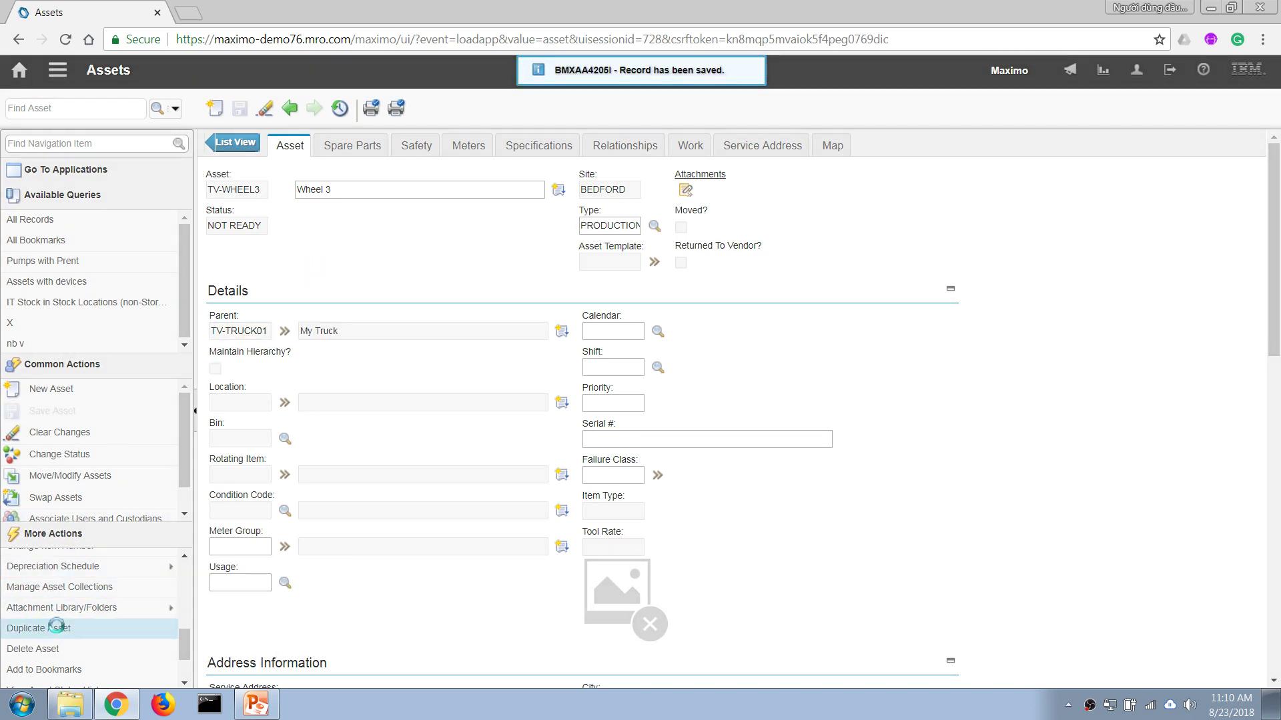
{"action": "type", "text": "TV-Wheel4"}
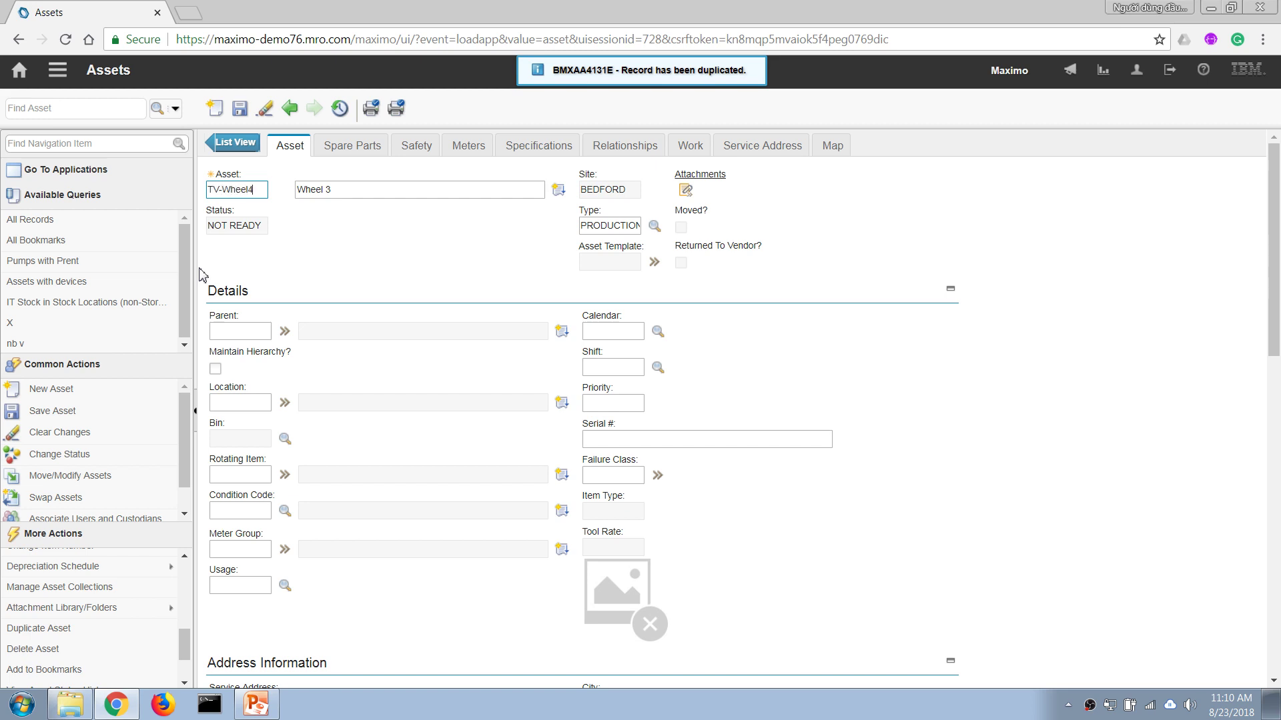
{"action": "key", "text": "Tab"}
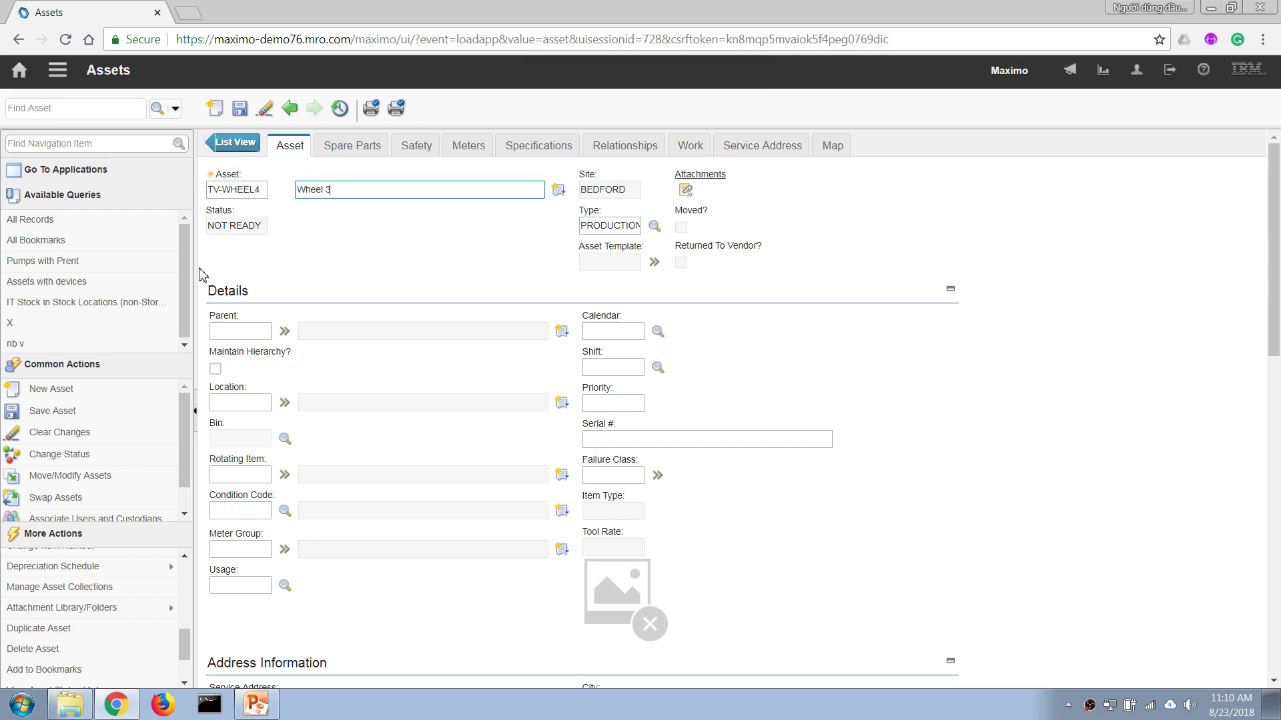
{"action": "type", "text": "4"}
{"action": "key", "text": "Tab"}
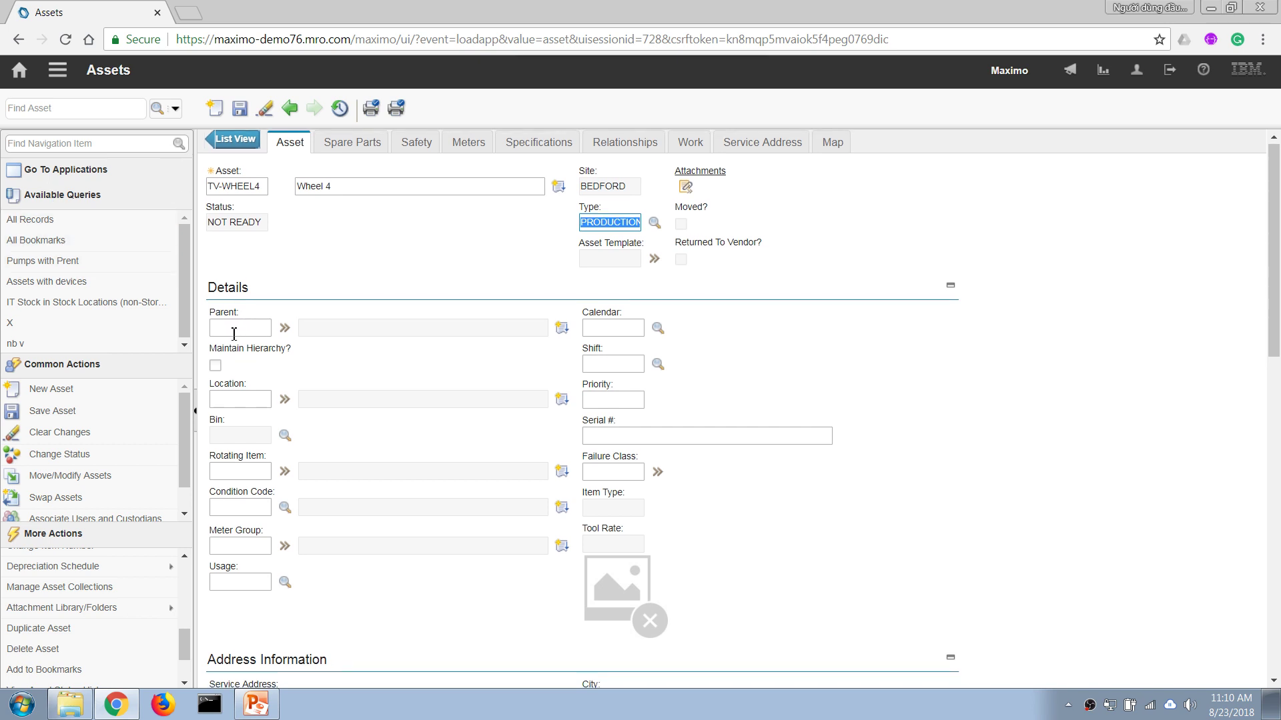
{"action": "left_click", "coordinate": [253, 325]}
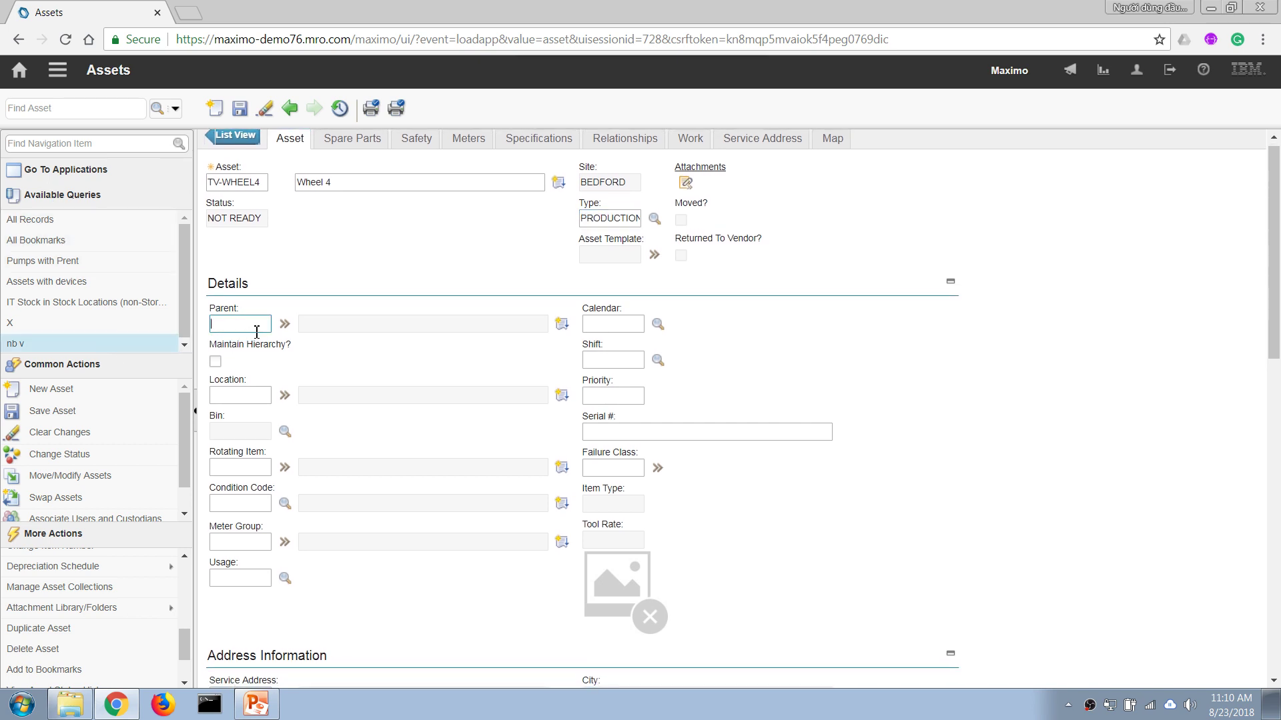
{"action": "type", "text": "TV-TRUCK01"}
{"action": "key", "text": "Tab"}
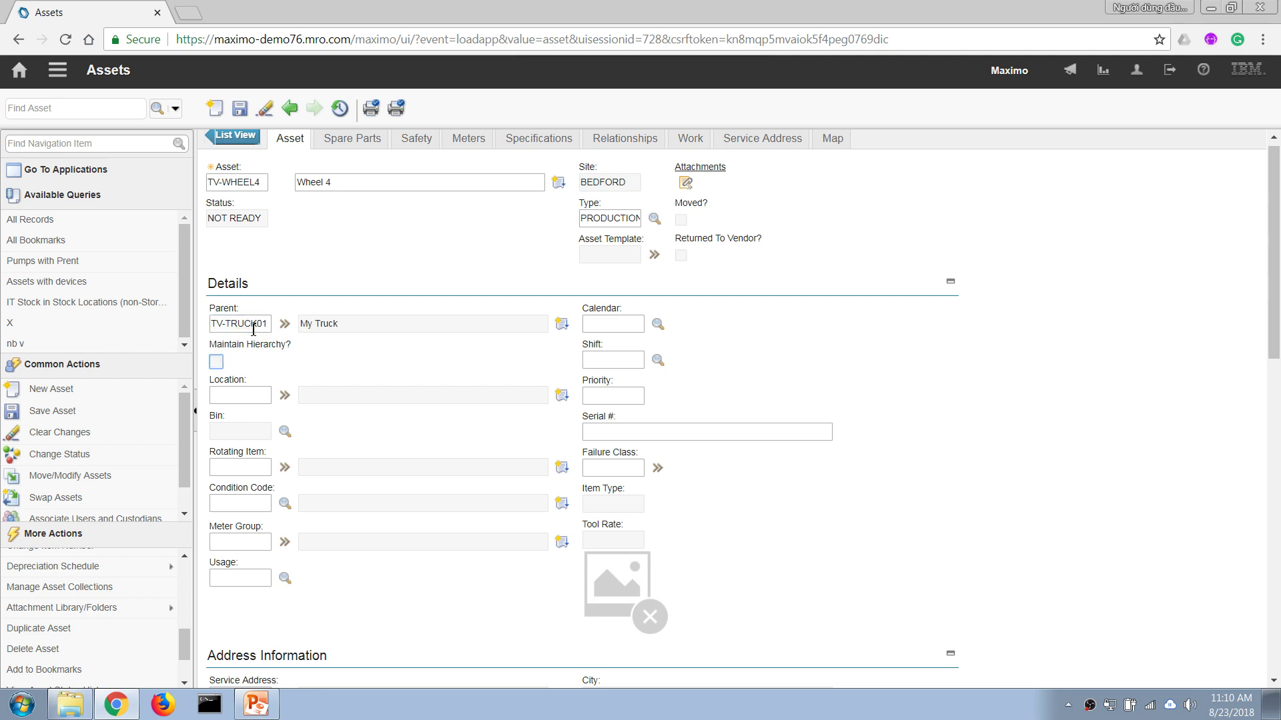
{"action": "key", "text": "alt+s"}
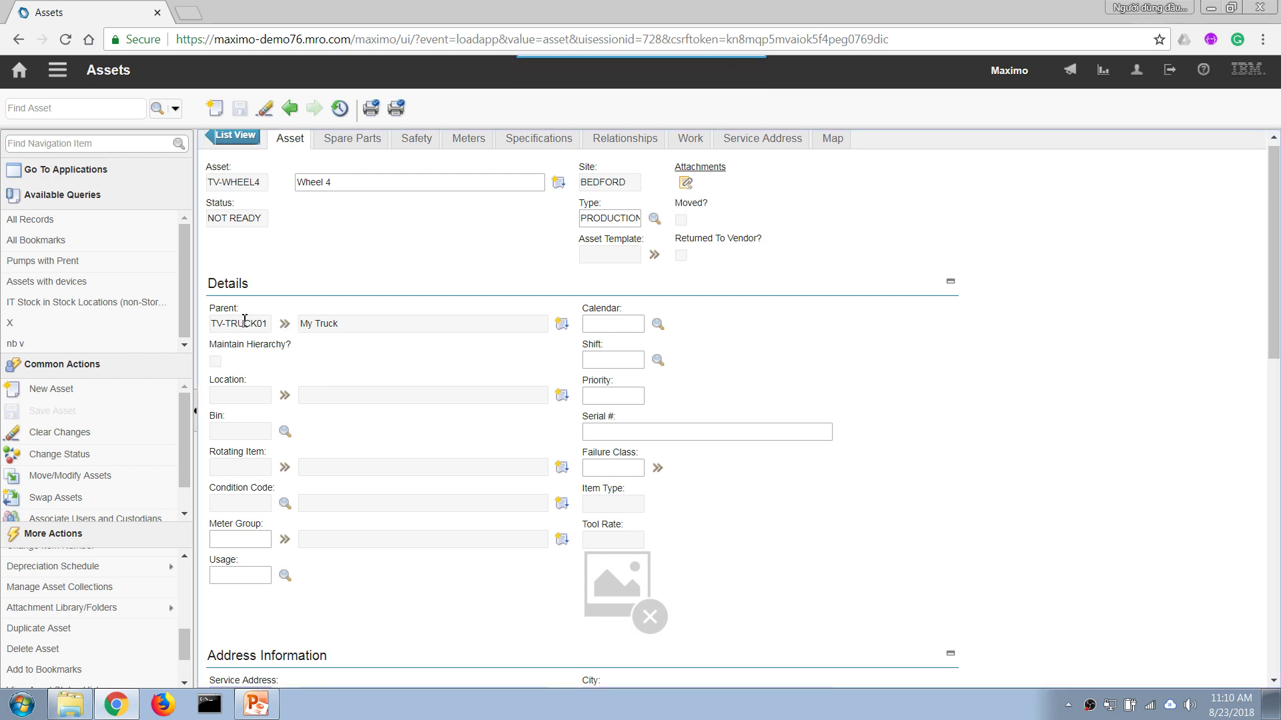
- Move to parent TV-TRUCK01 and view its Spare Parts: Truck Engine and TV-WHEEL1 to TV-WHEEL4
{"action": "left_click", "coordinate": [284, 325]}
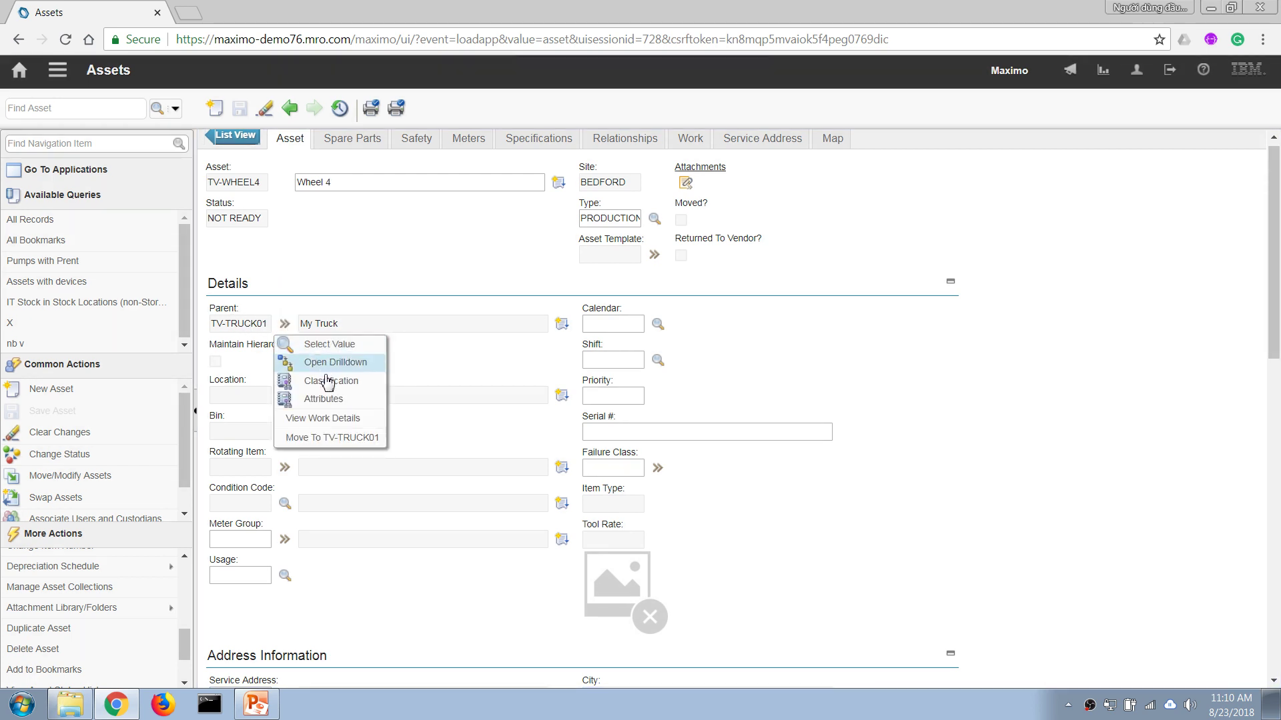
{"action": "left_click", "coordinate": [326, 437]}
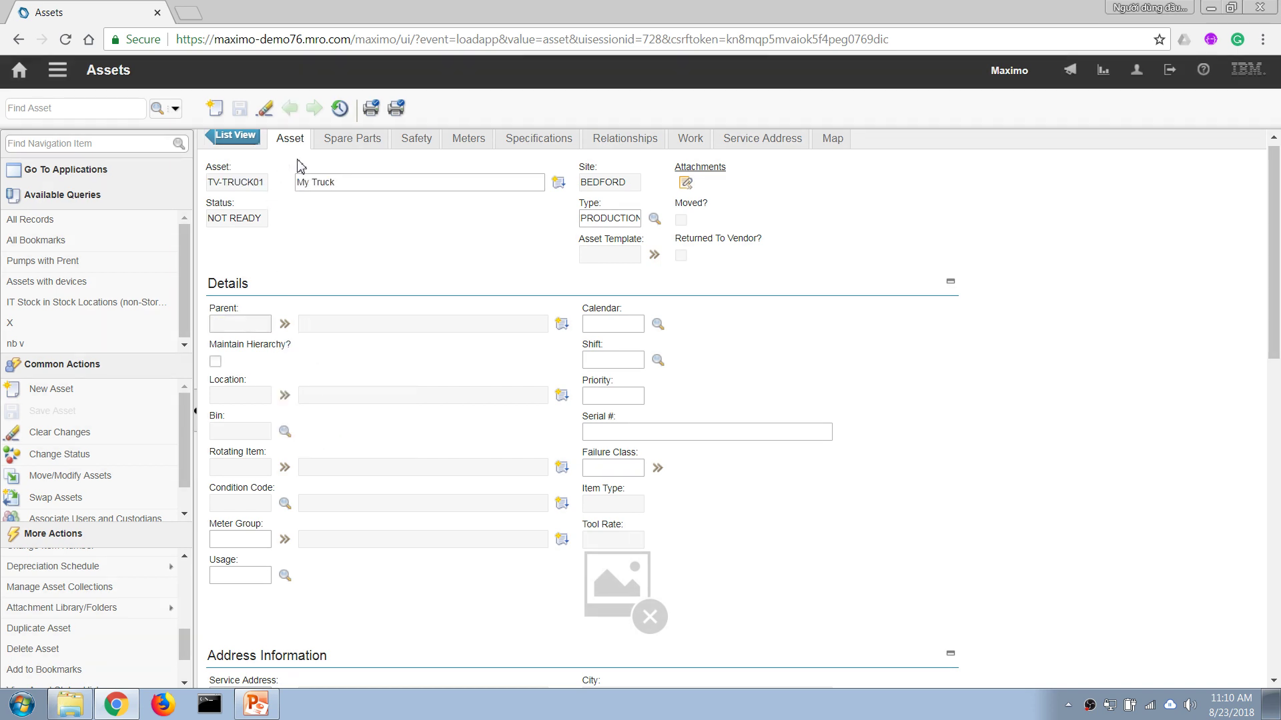
{"action": "left_click", "coordinate": [343, 145]}
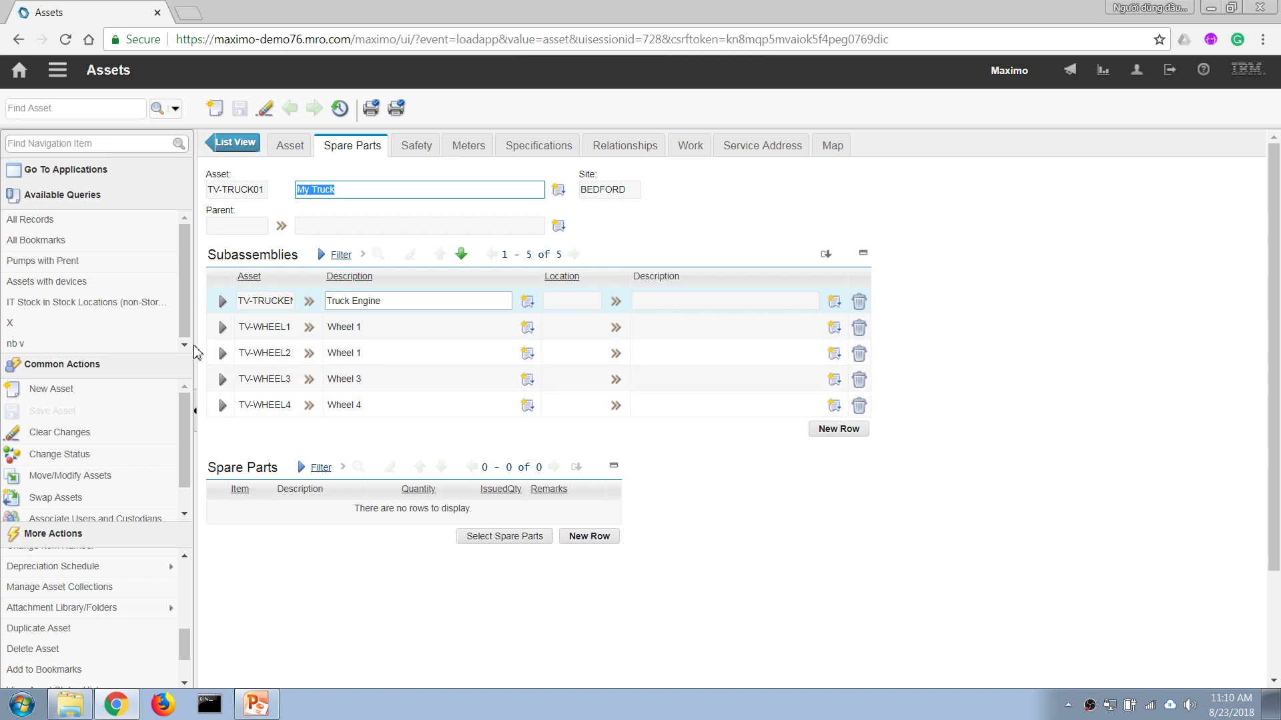
- Open TV-TRUCK01's Drilldown to check the engine and four wheel children, then close it
{"action": "left_click_drag", "start_coordinate": [186, 638], "coordinate": [180, 586]}
{"action": "left_click", "coordinate": [102, 591]}
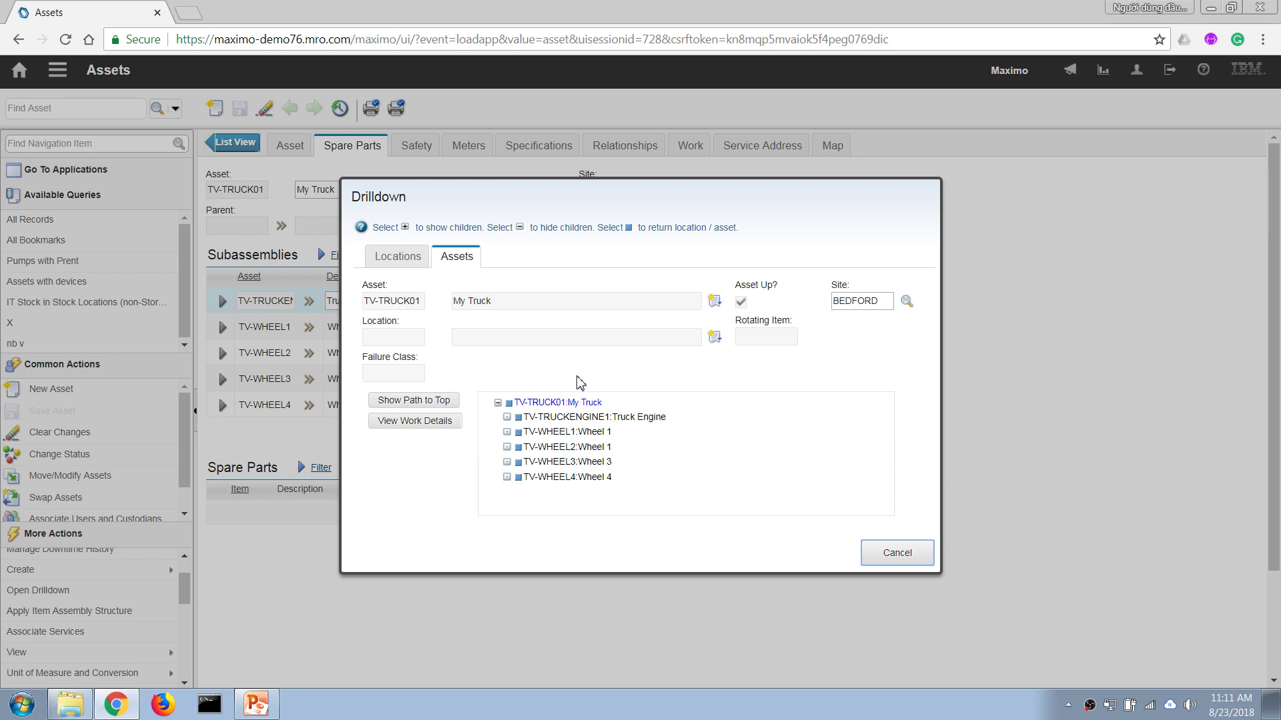
{"action": "left_click", "coordinate": [897, 551]}
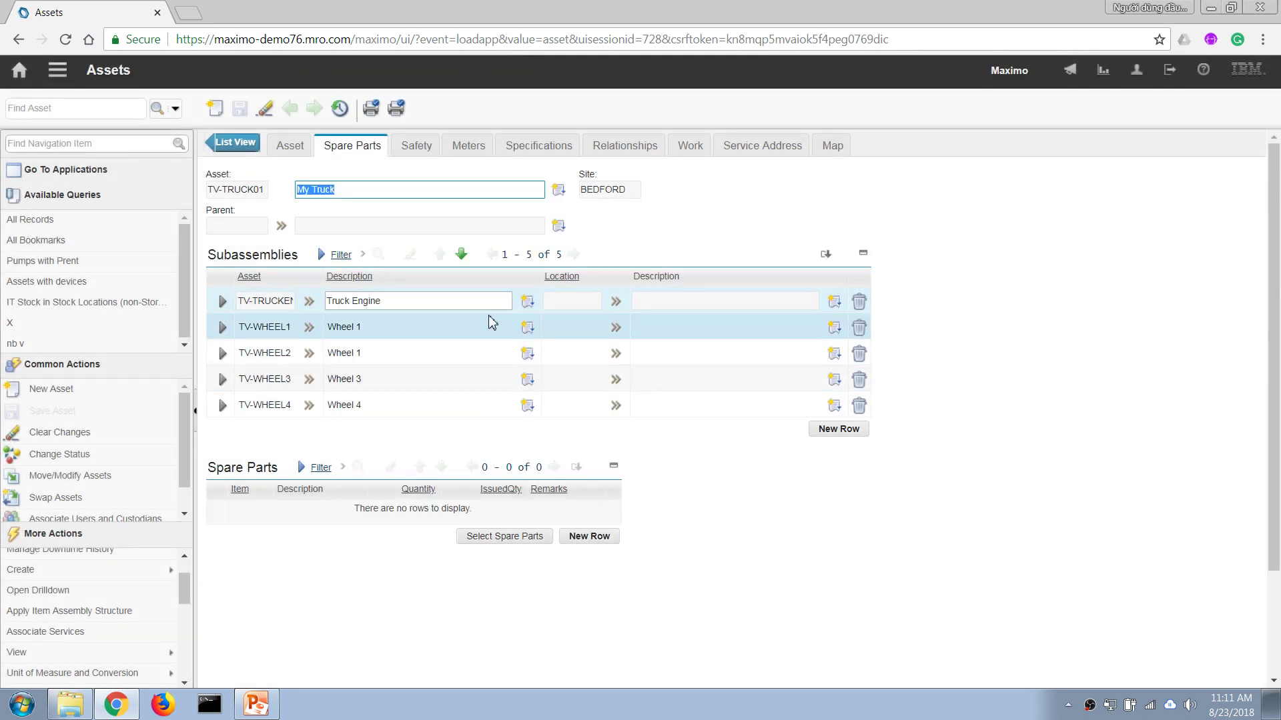
{"action": "key", "text": "alt+Tab"}
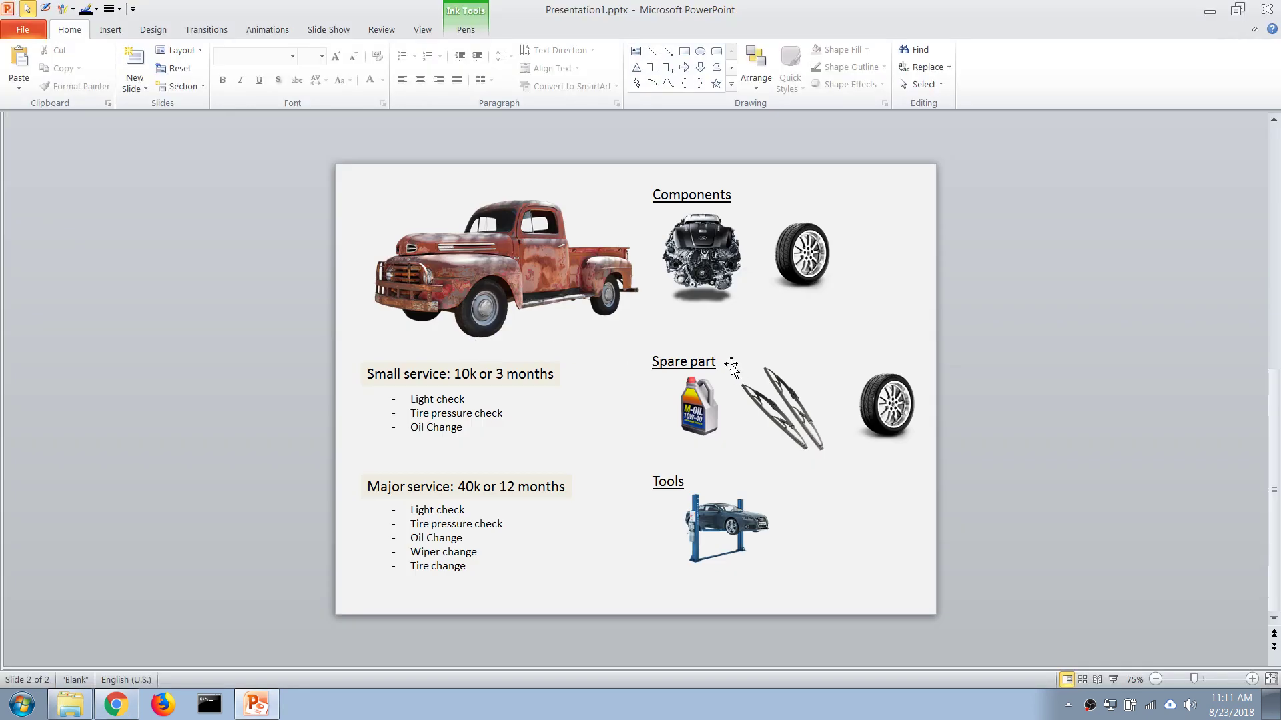